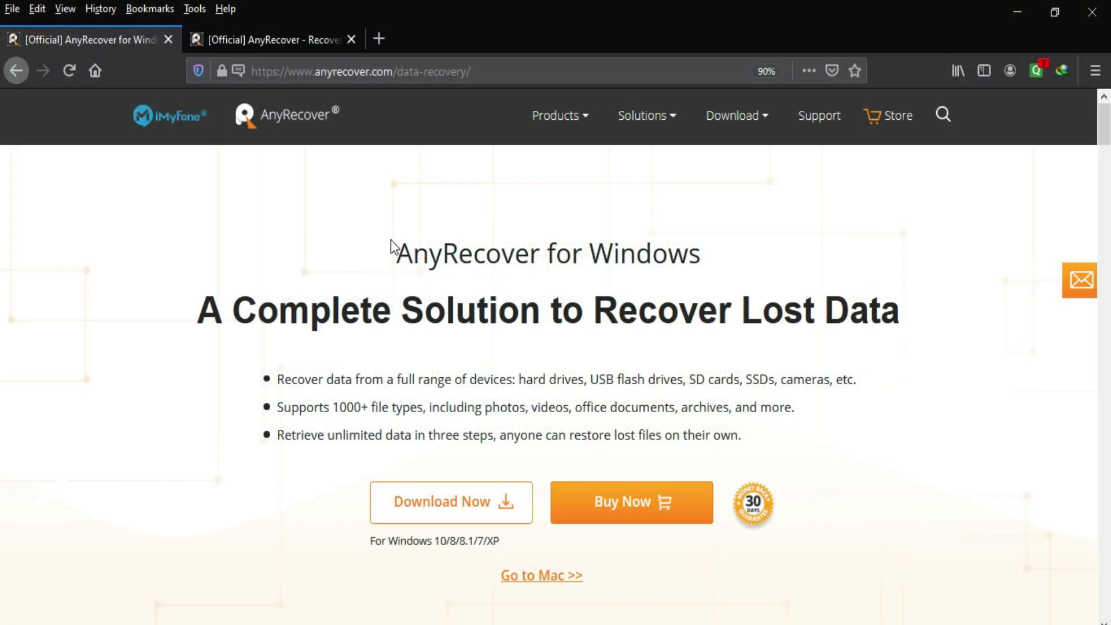
Highlight the AnyRecover for Windows heading and scroll through the product page.
drag(390, 239, 749, 258)
click(766, 250)
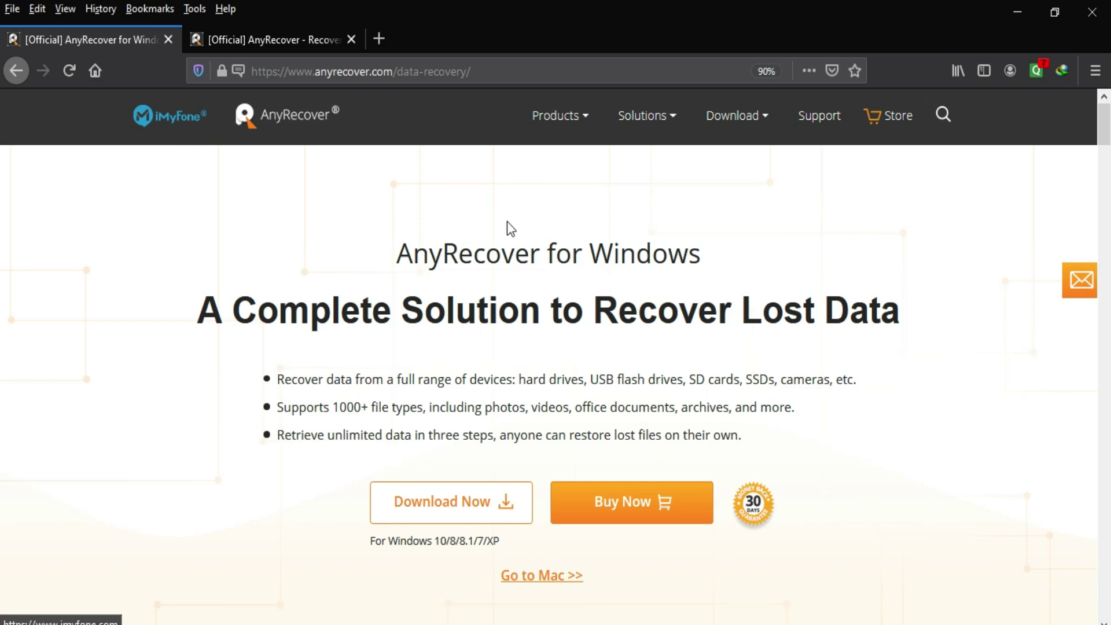
scroll(1, 167, down, 8)
scroll(2, 174, down, 5)
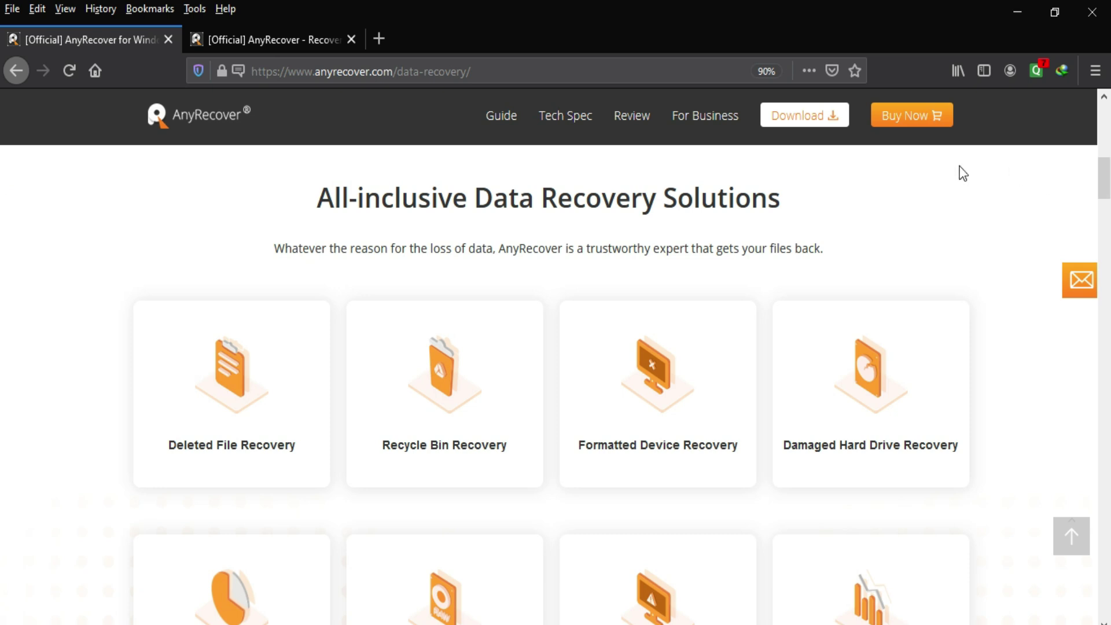
scroll(2, 197, down, 3)
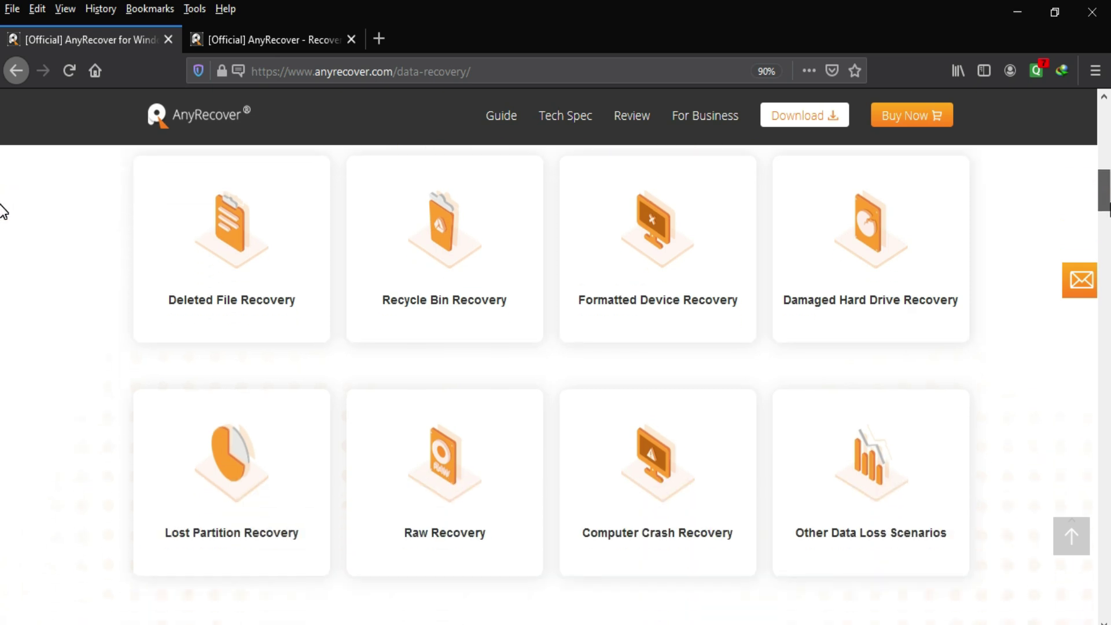
mouse_move(278, 223)
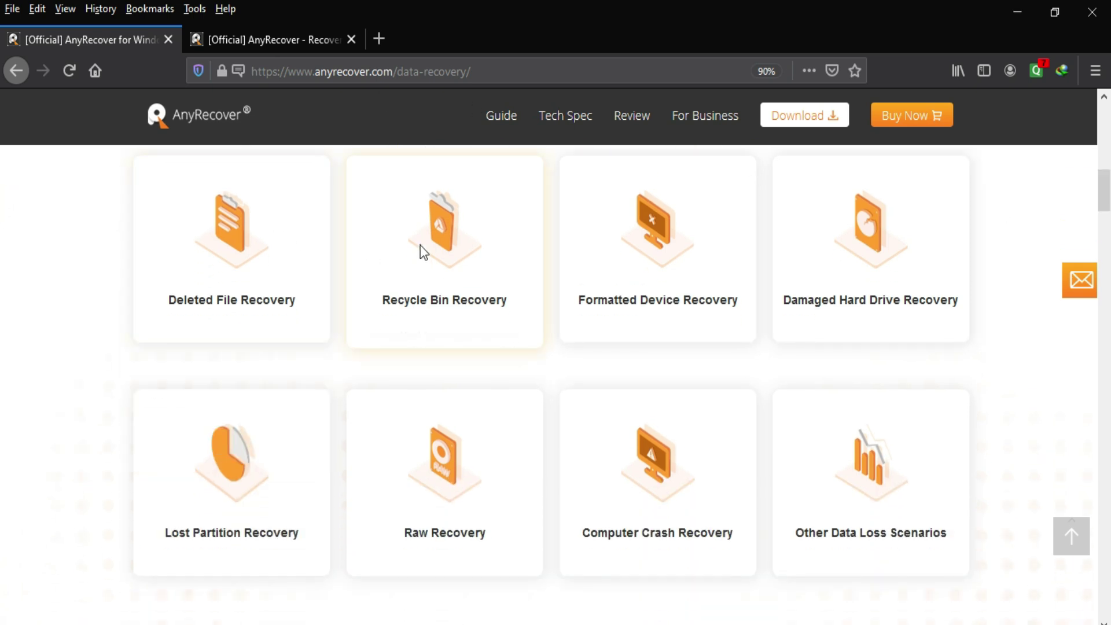
mouse_move(454, 252)
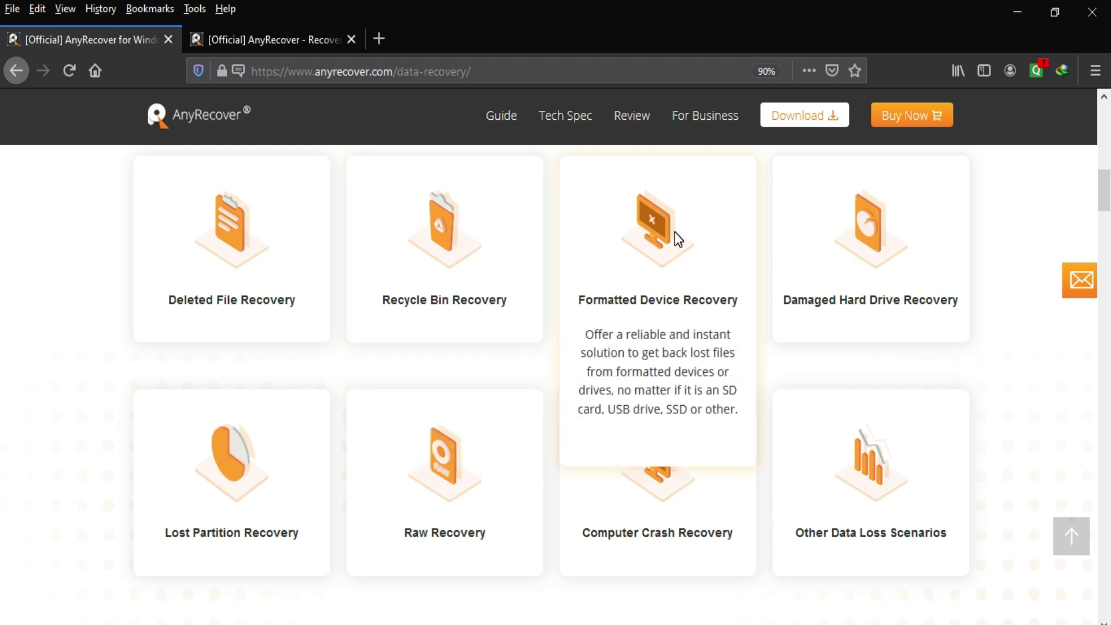
mouse_move(851, 277)
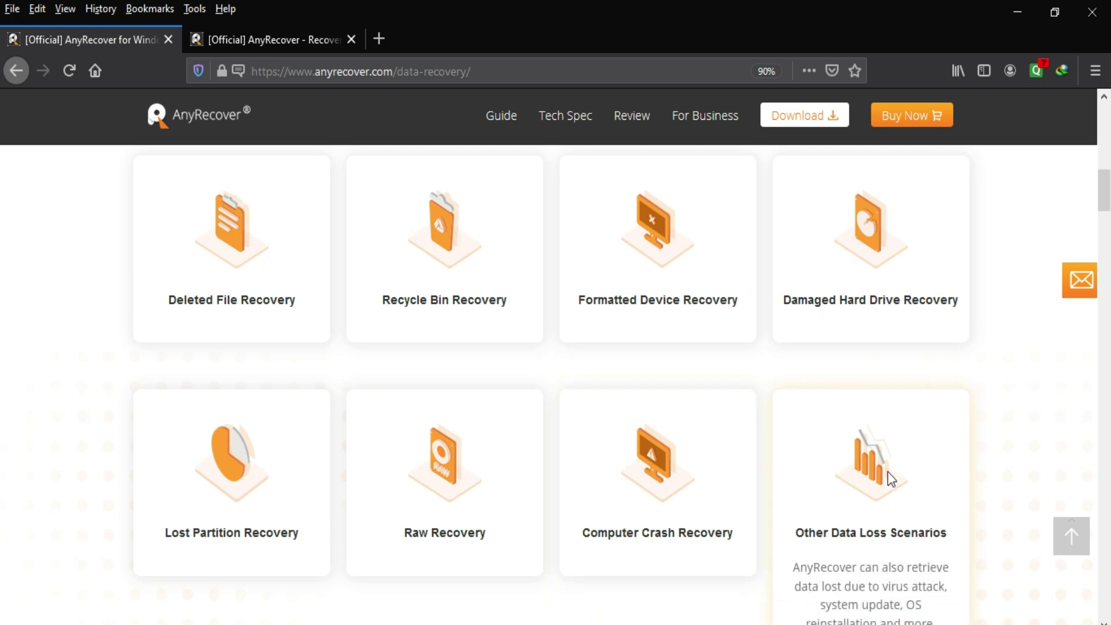
View the walkthrough's location-selection and scanning steps, then visit the home page and return.
scroll(2, 266, down, 10)
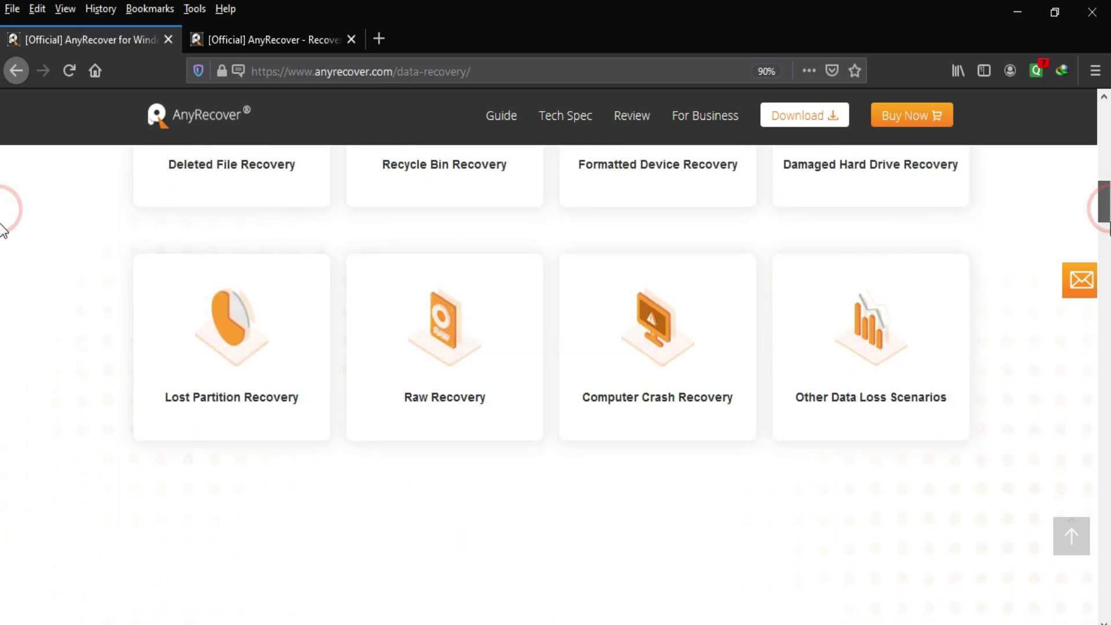
scroll(2, 266, down, 5)
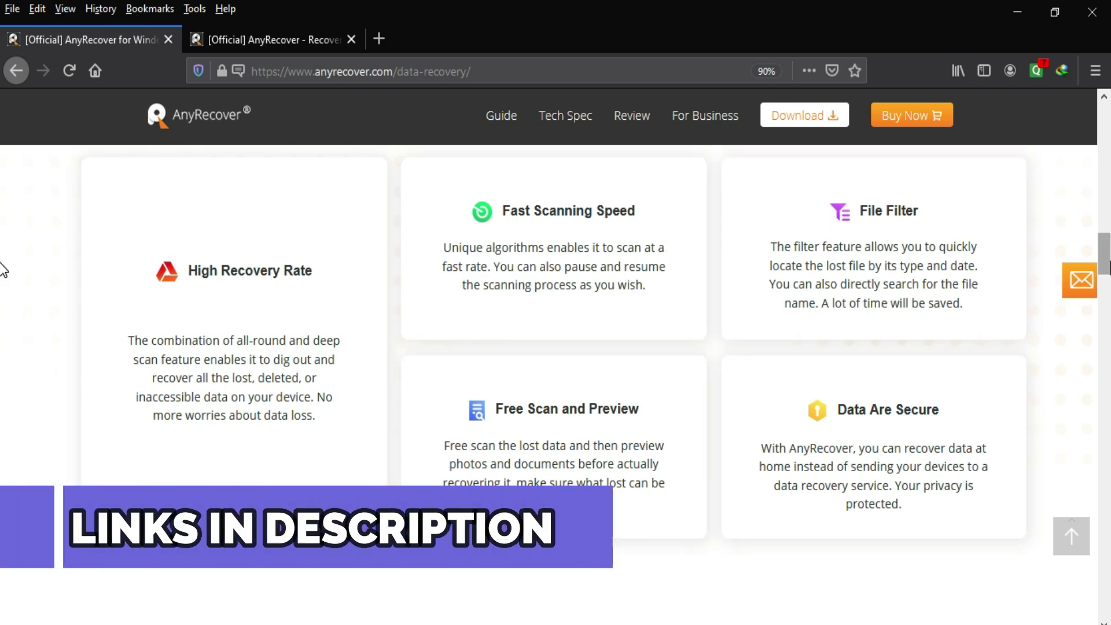
scroll(2, 265, down, 6)
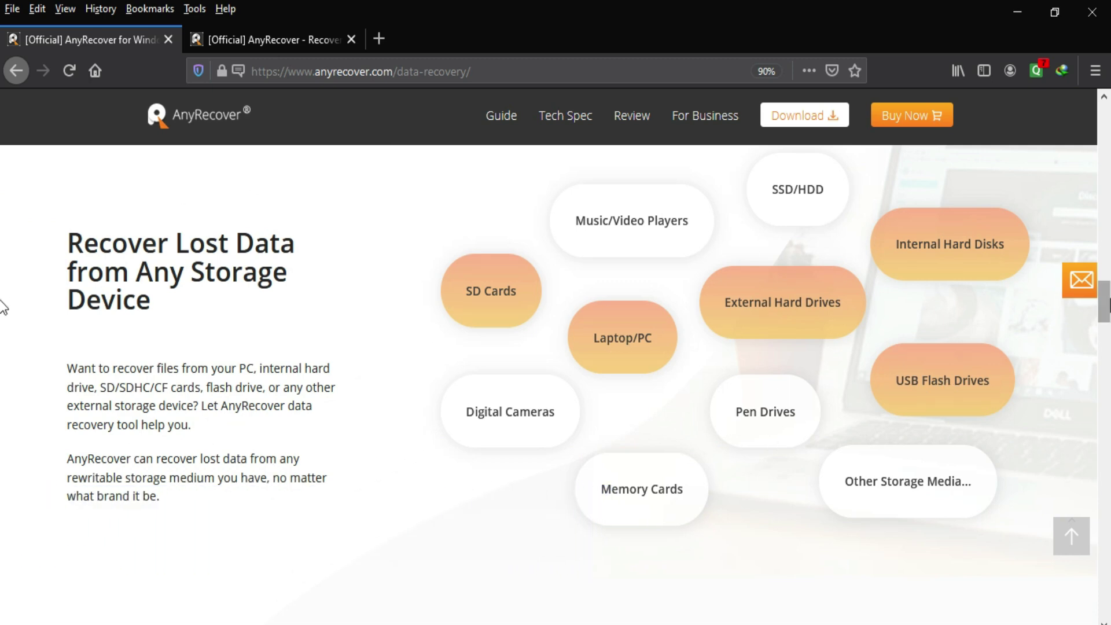
scroll(3, 309, down, 1)
scroll(3, 310, down, 10)
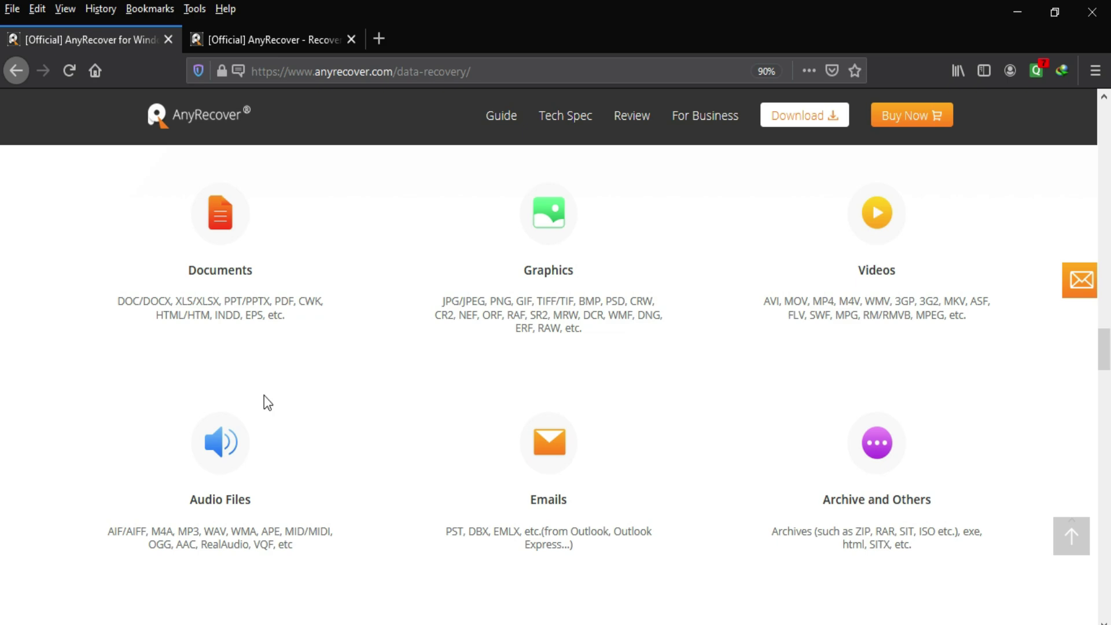
scroll(3, 405, down, 8)
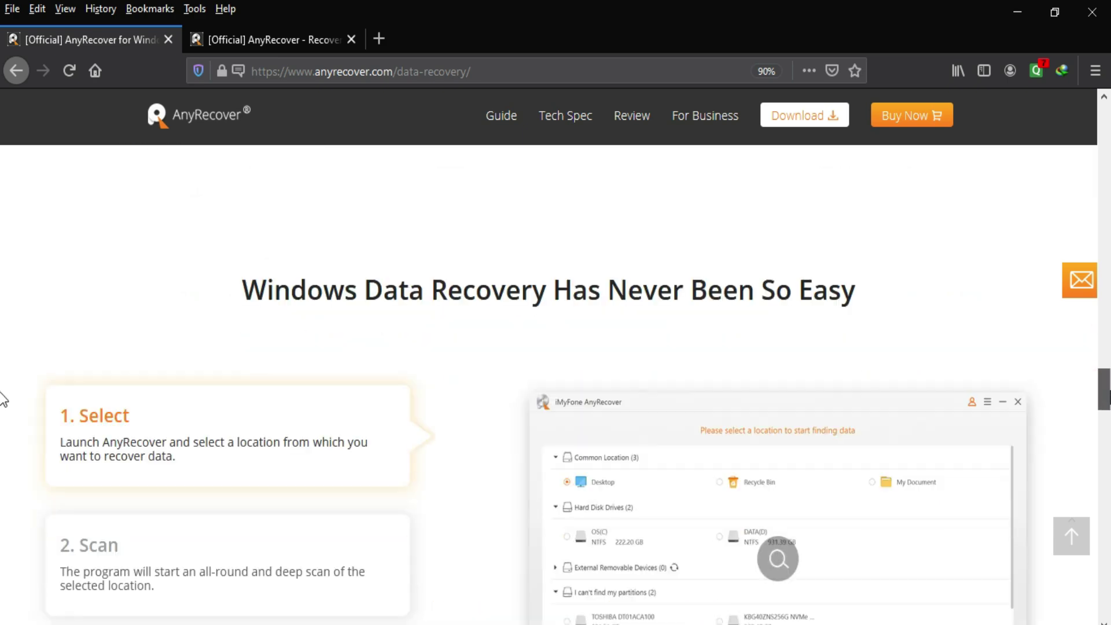
scroll(3, 405, down, 1)
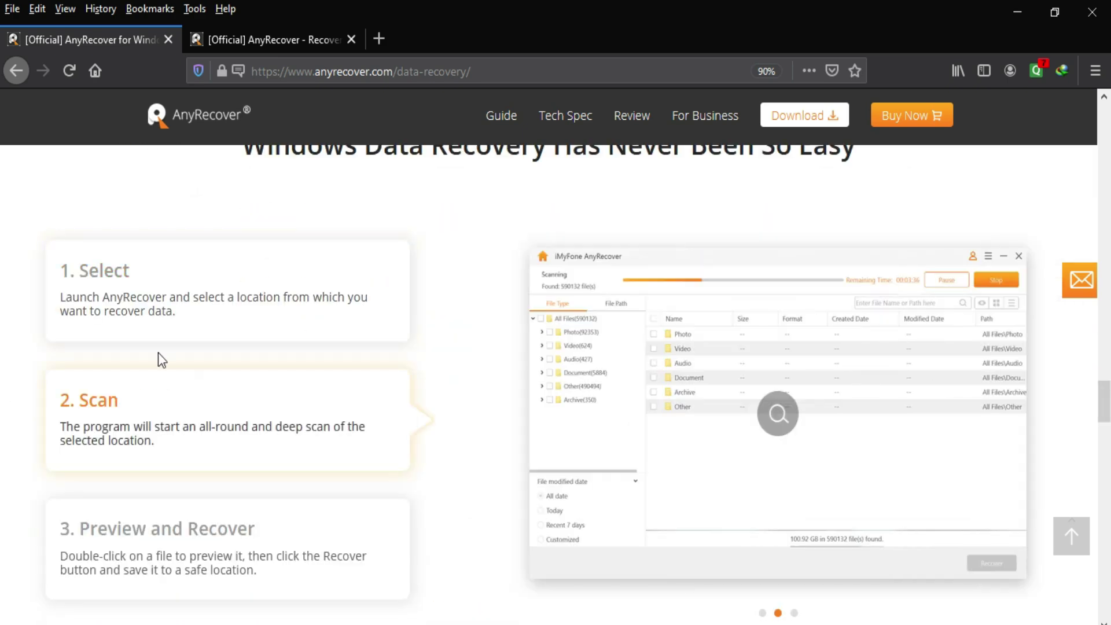
click(150, 302)
click(99, 427)
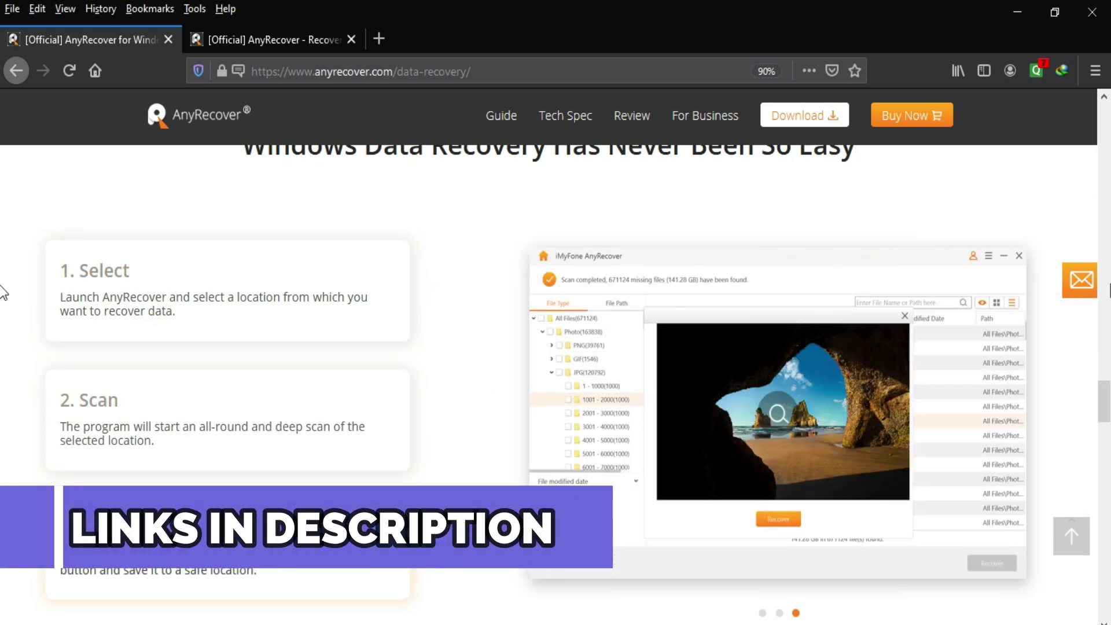
scroll(3, 292, up, 15)
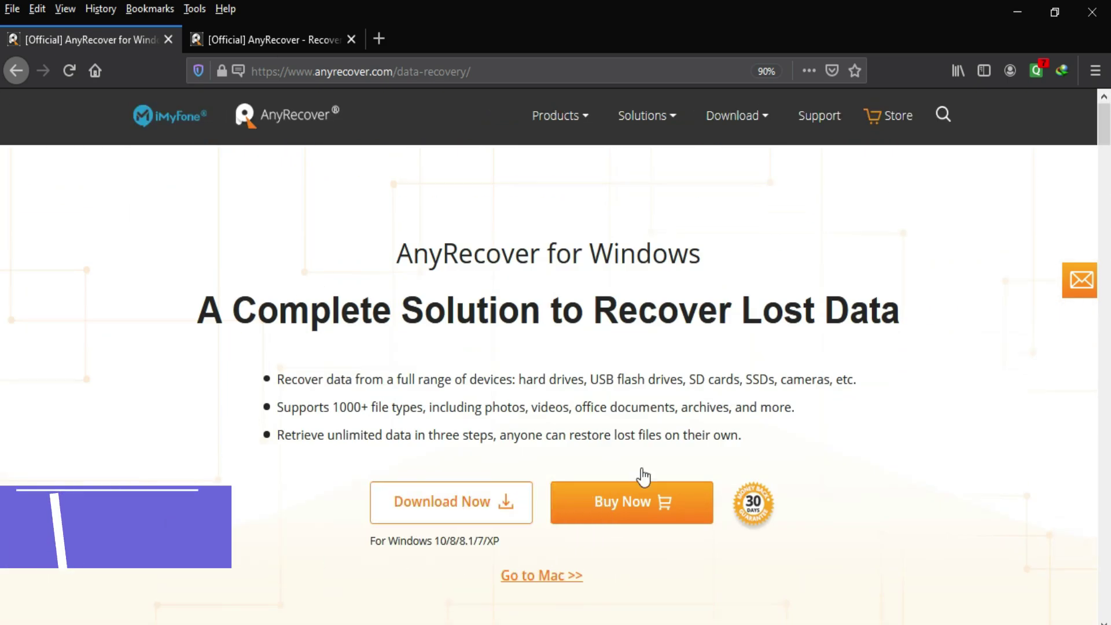
click(233, 46)
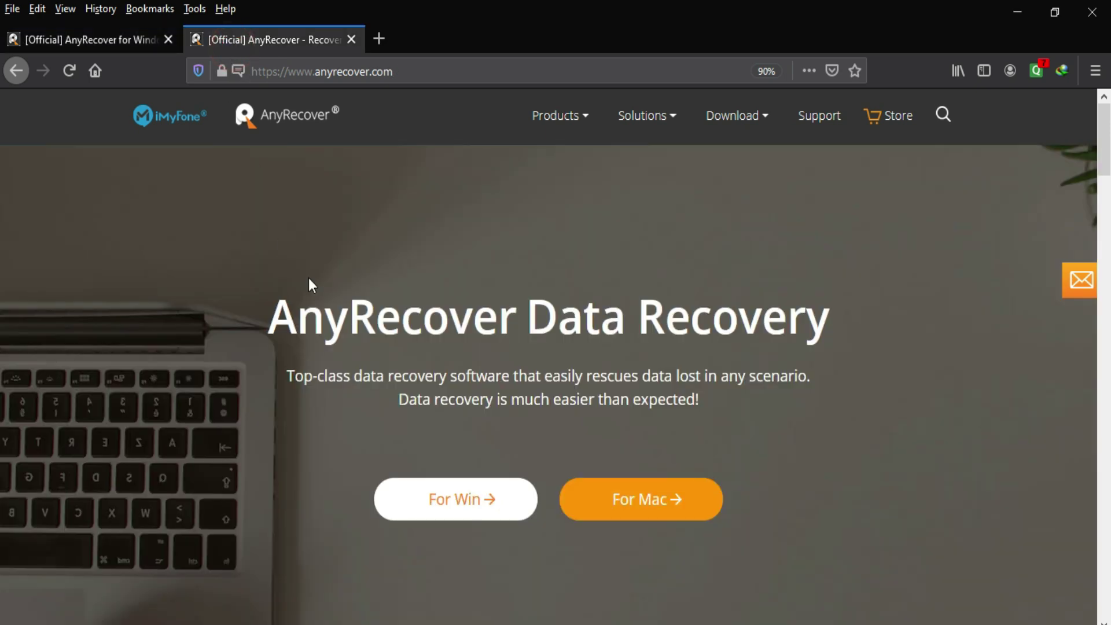
click(63, 39)
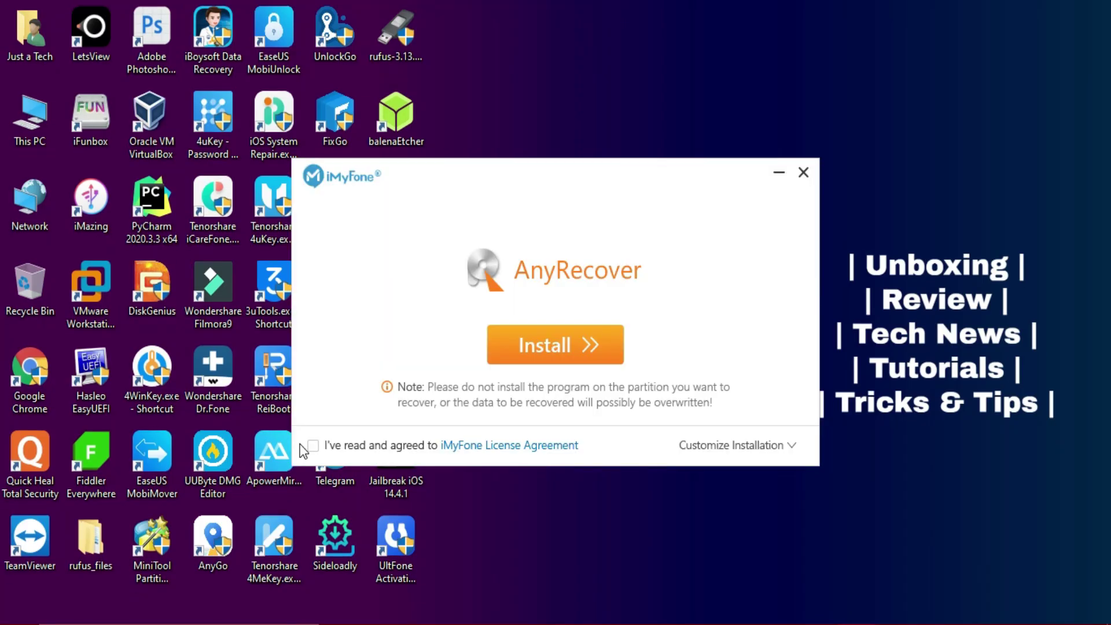
Accept the licence agreement, install AnyRecover, and launch it with Start Now.
click(313, 445)
click(509, 350)
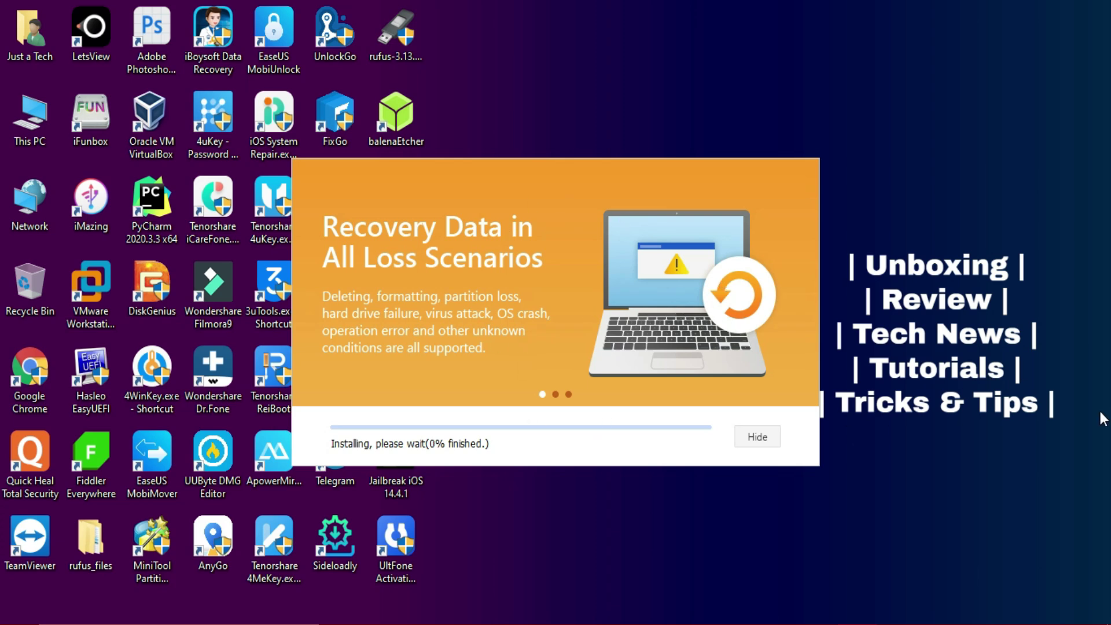
drag(557, 173, 640, 177)
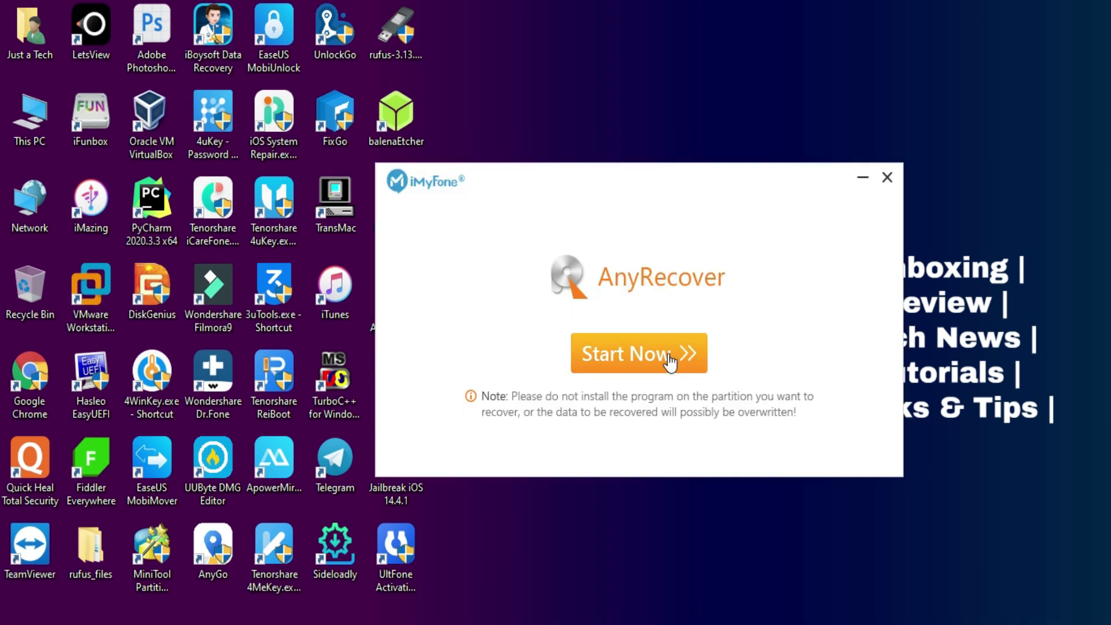
click(669, 358)
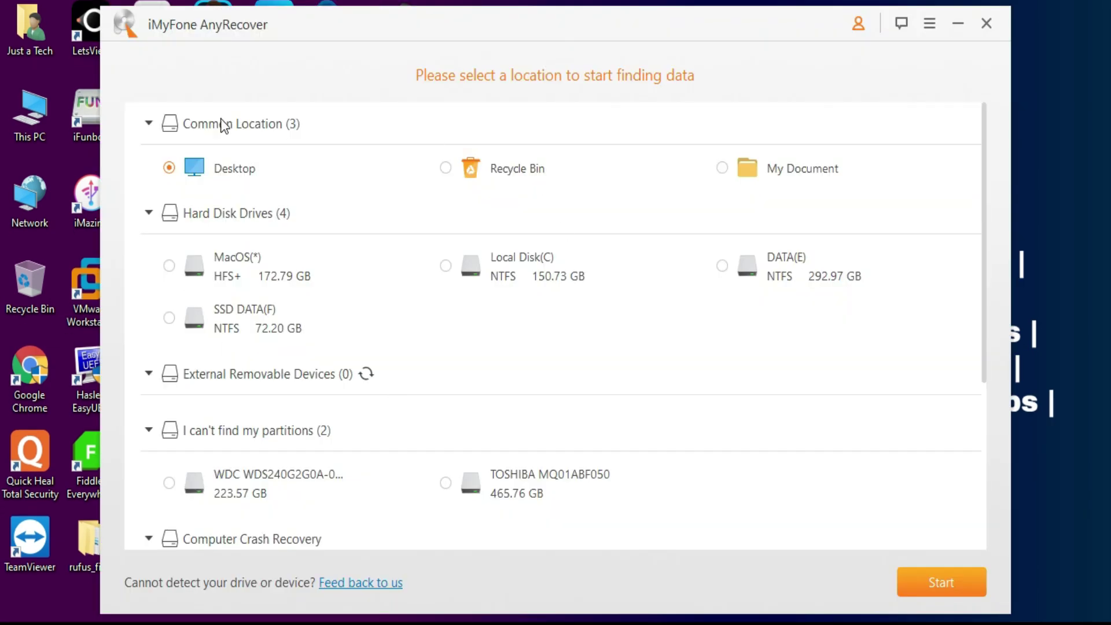
Try MacOS, SSD DATA(F) and Local Disk(C) as the scan location.
drag(985, 228, 1002, 85)
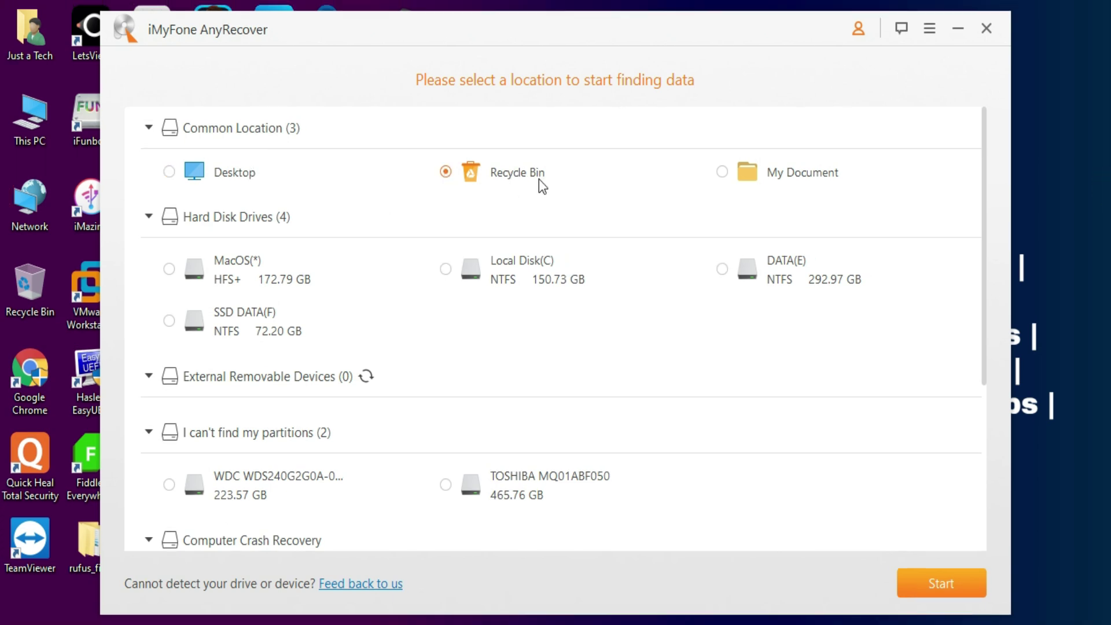
click(240, 282)
click(231, 321)
click(526, 277)
click(299, 282)
click(496, 294)
click(298, 323)
Scroll the location list, then open This PC from the desktop to see the drives.
scroll(748, 354, down, 3)
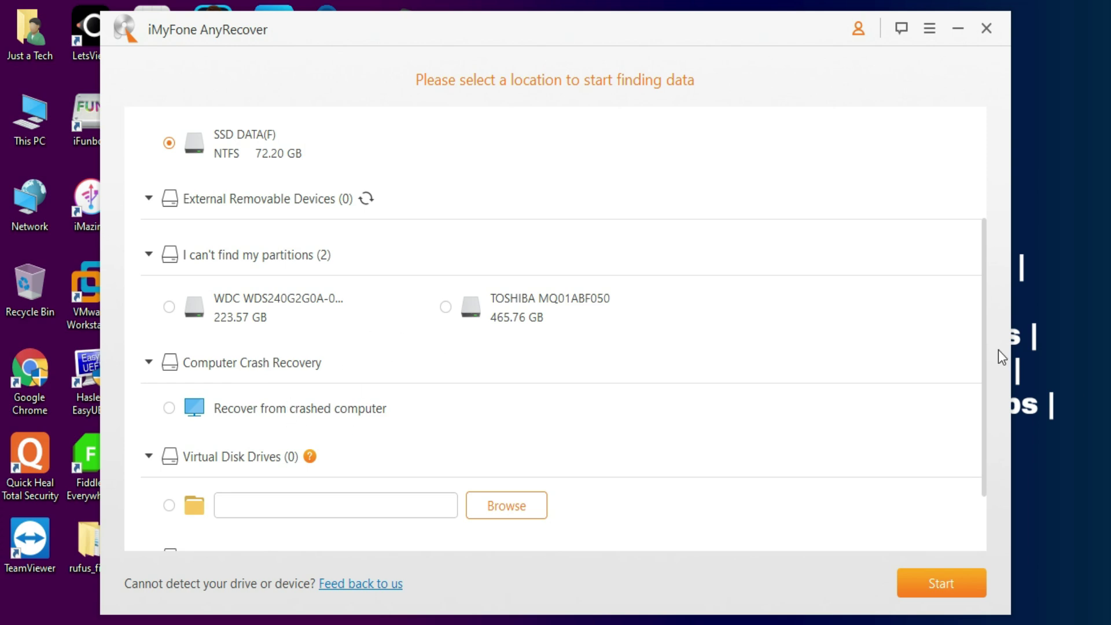
scroll(429, 361, down, 2)
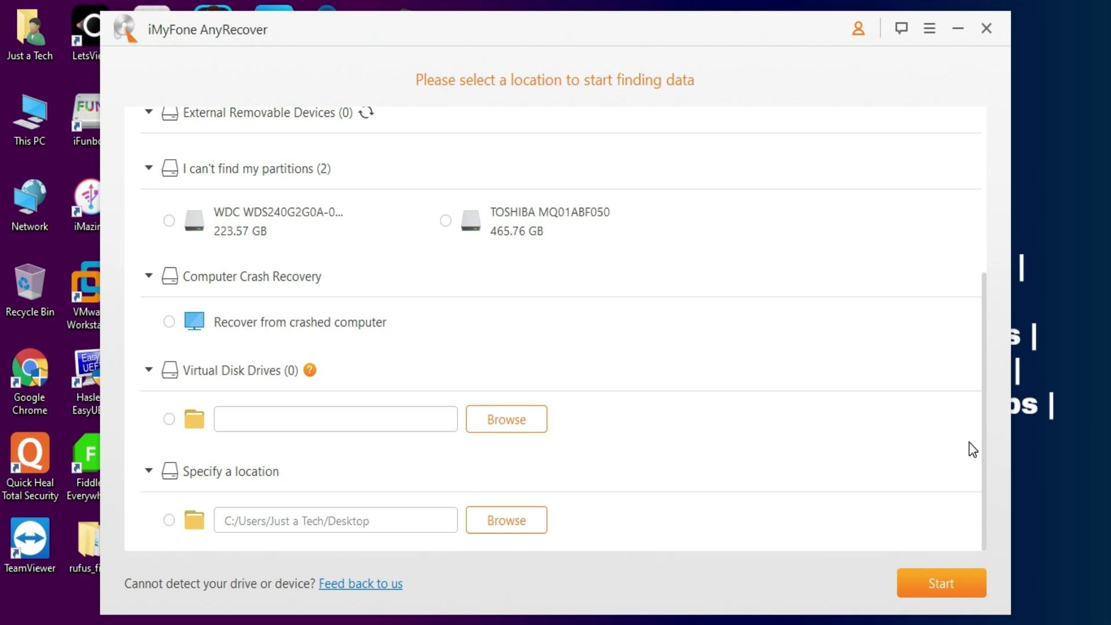
drag(984, 367, 1078, 126)
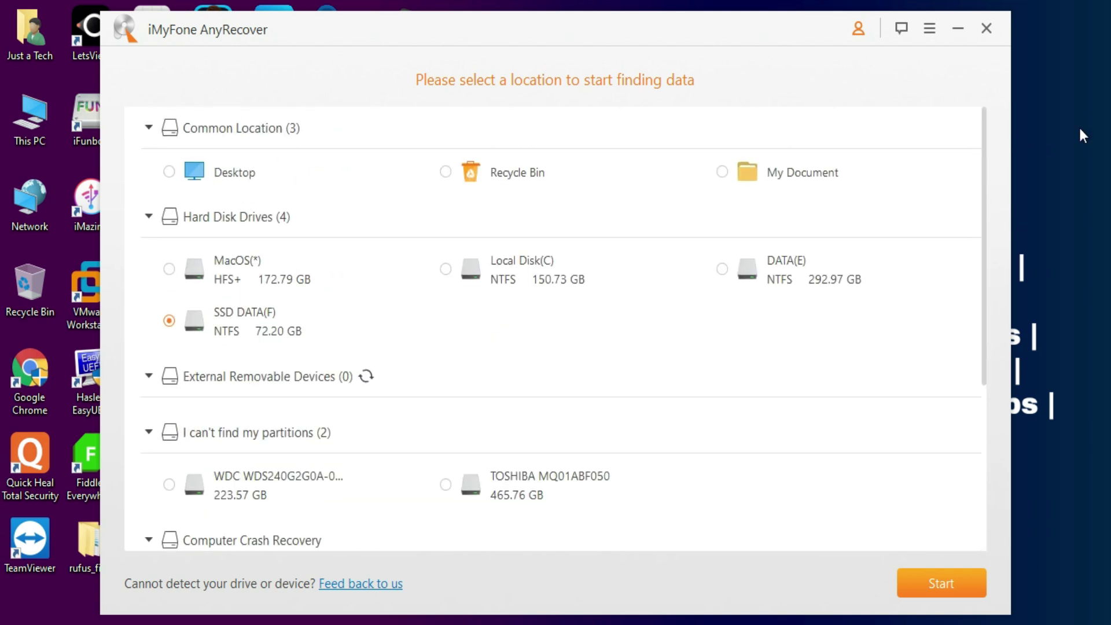
double_click(34, 119)
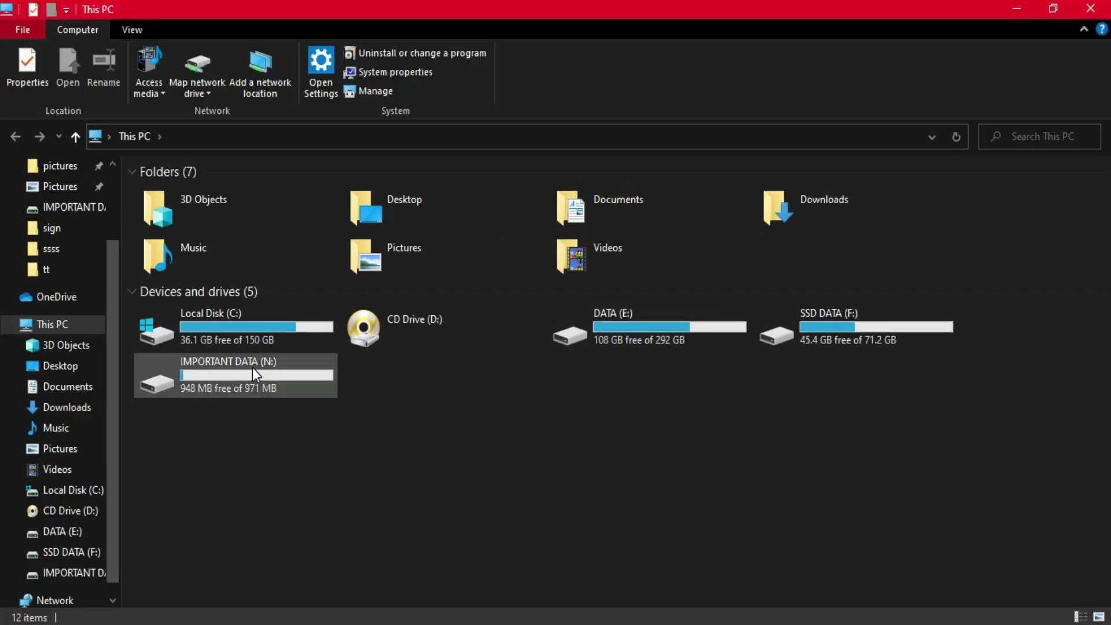
Open IMPORTANT DATA (N:) and check that Cyberpower-I-Chap-06.pdf opens.
click(253, 372)
double_click(255, 374)
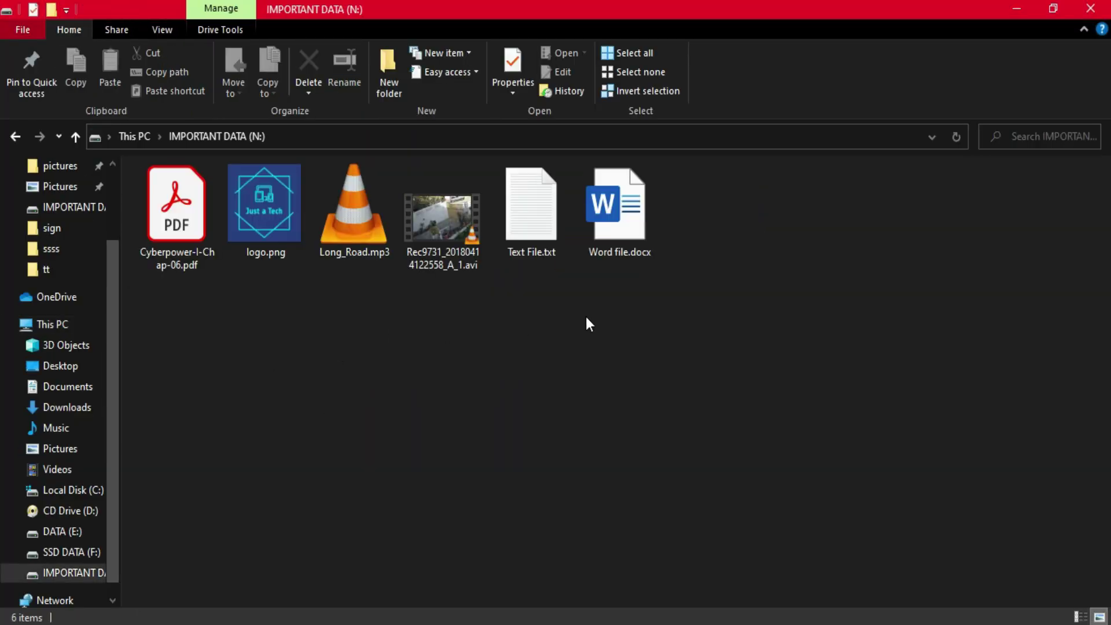
drag(629, 268, 133, 162)
click(372, 431)
click(197, 234)
double_click(199, 237)
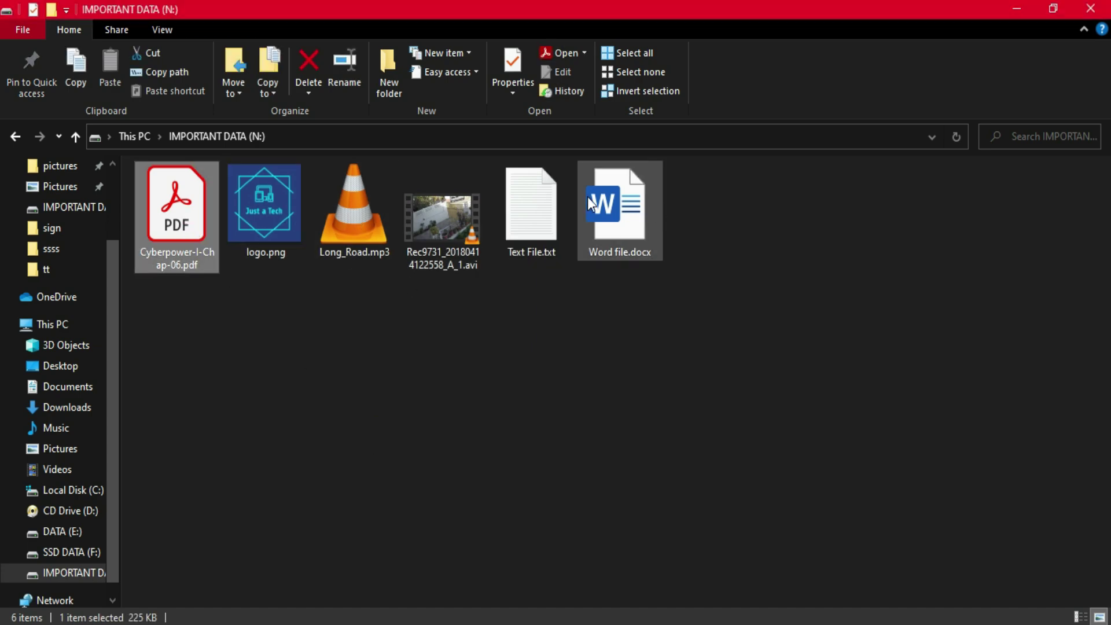
key(alt+F4)
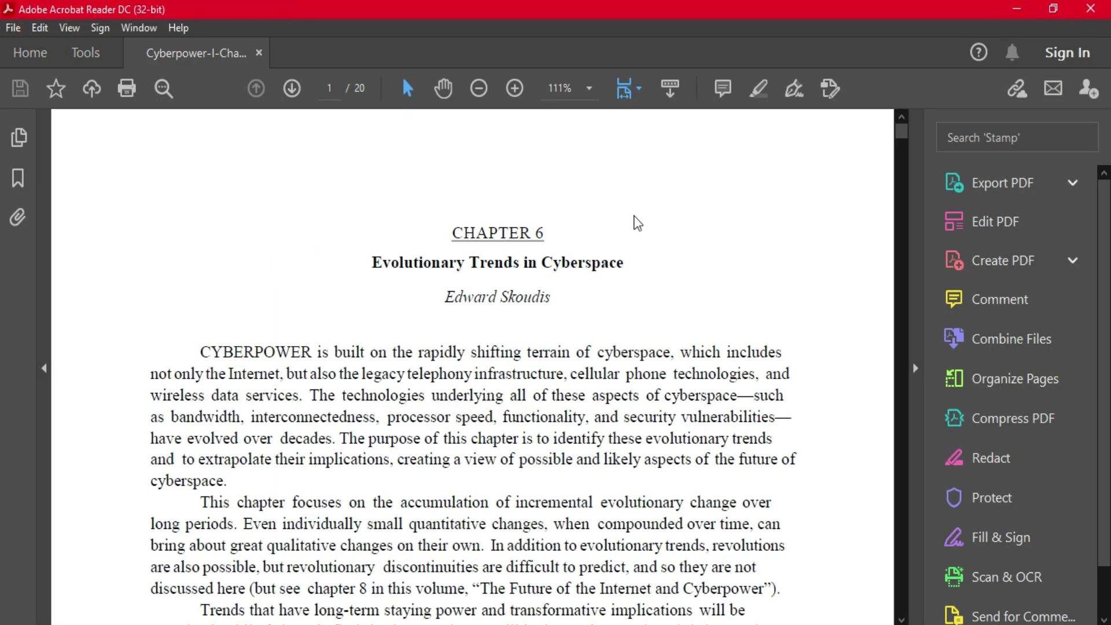
Check Word file.docx and Text File.txt, closing Word and Notepad afterwards.
click(634, 217)
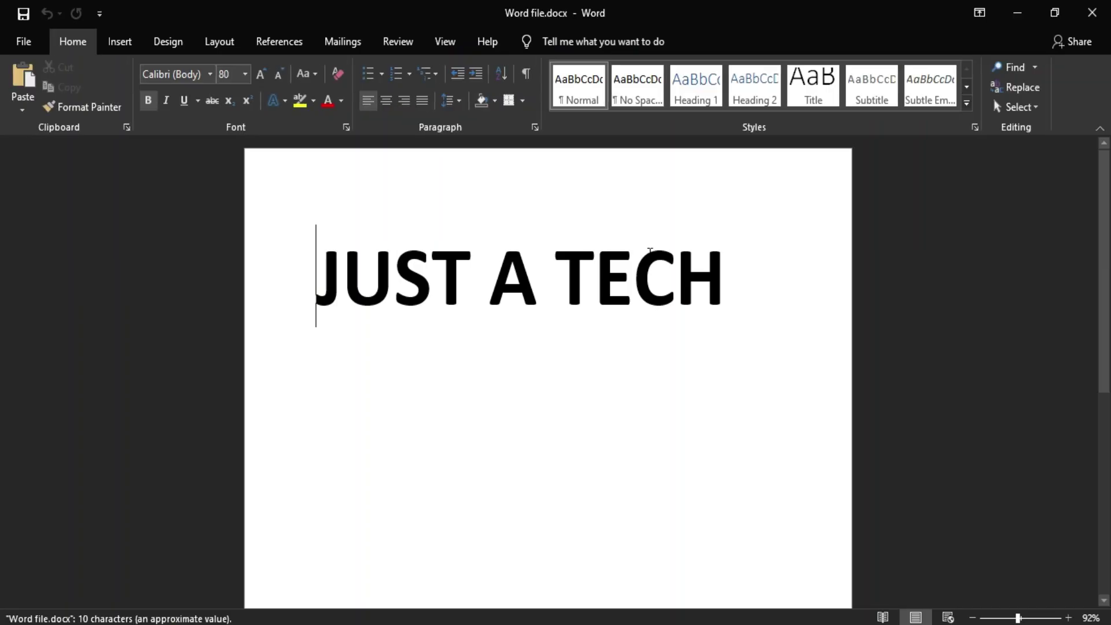
click(1092, 13)
click(538, 202)
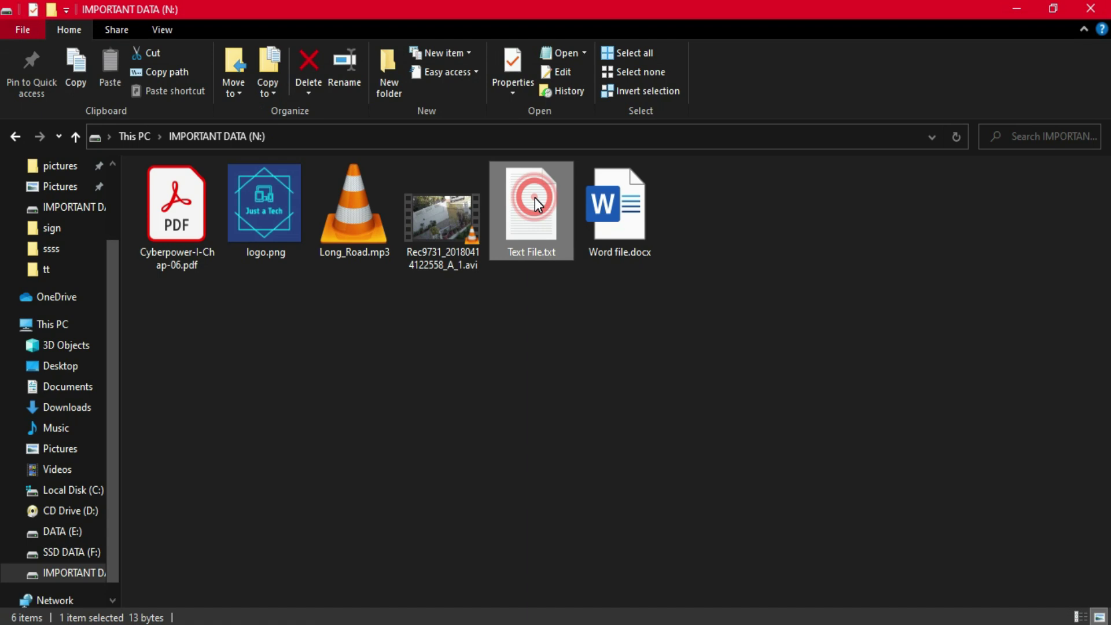
double_click(555, 225)
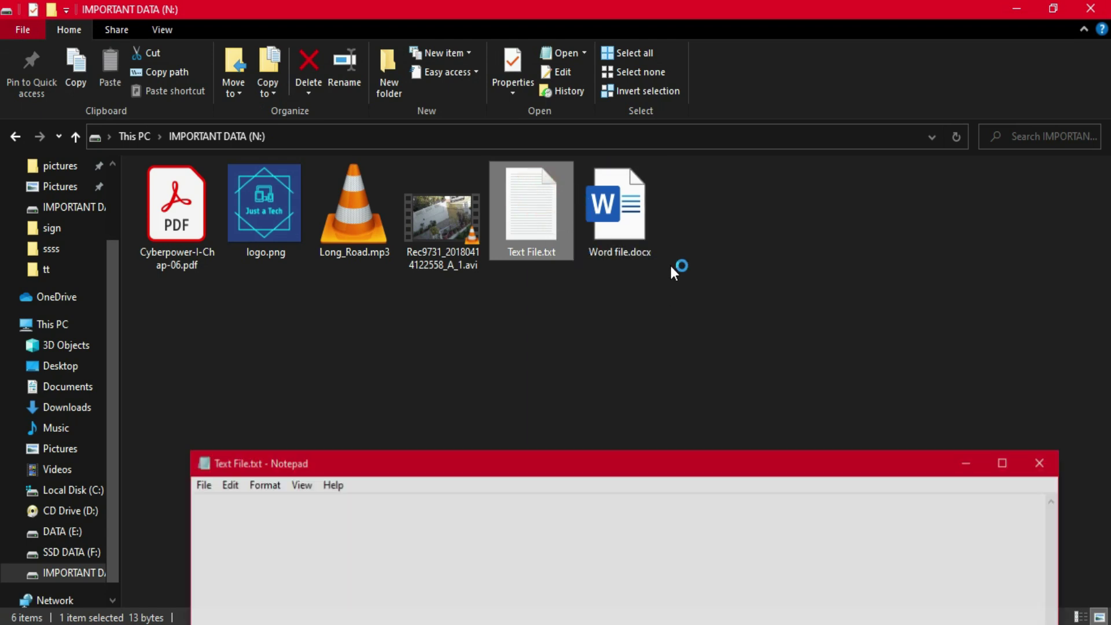
click(1042, 461)
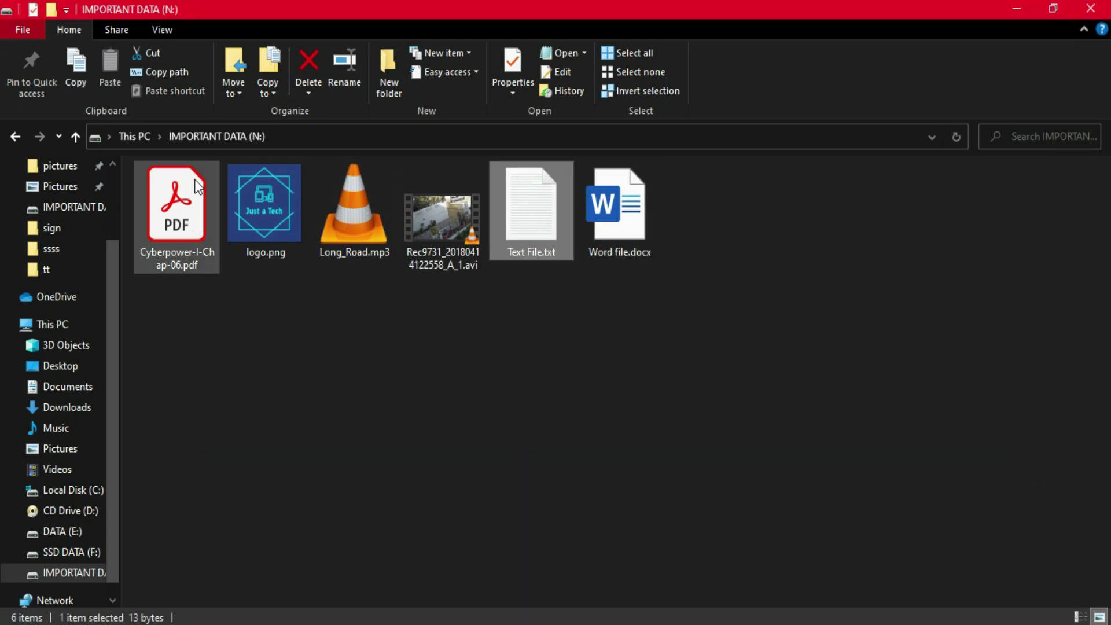
click(671, 344)
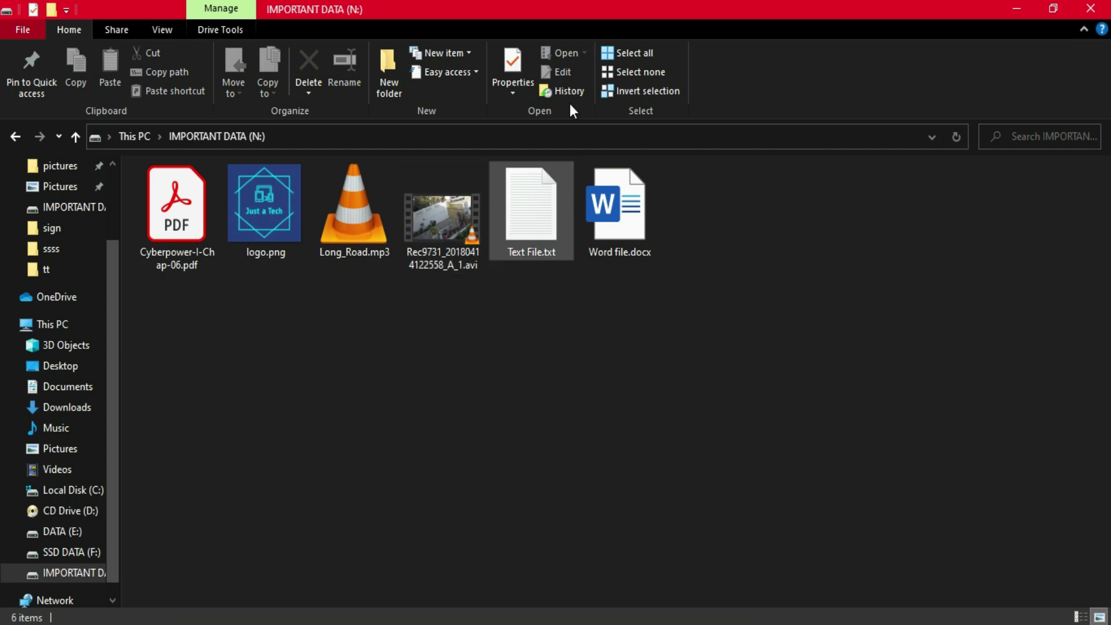
Delete Text File.txt from IMPORTANT DATA (N:), then return to This PC and right-click the N: drive.
click(15, 136)
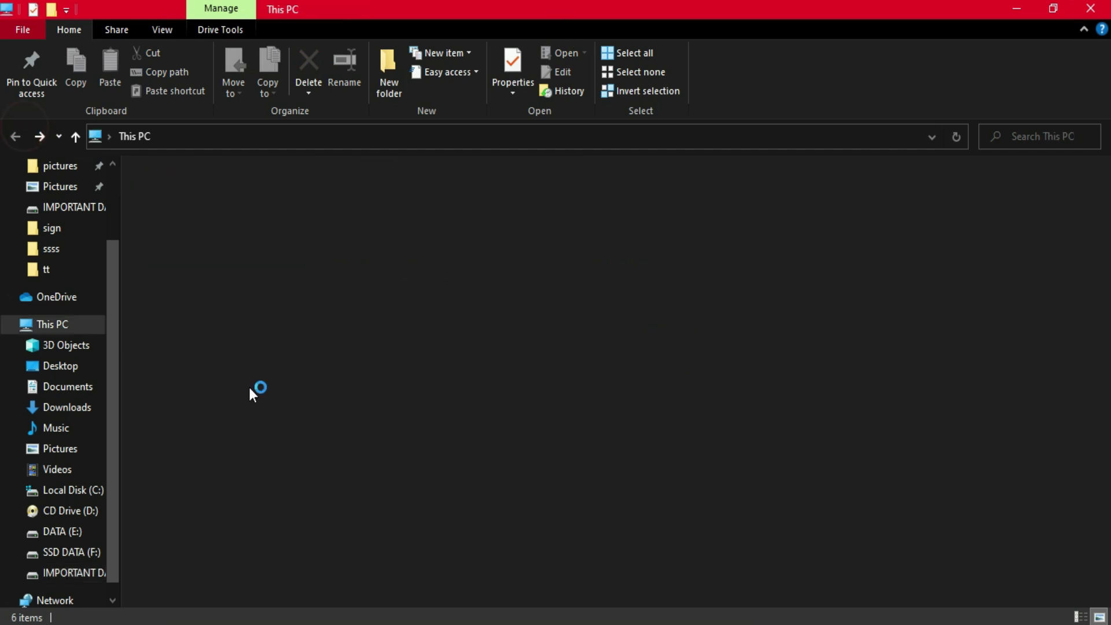
double_click(236, 390)
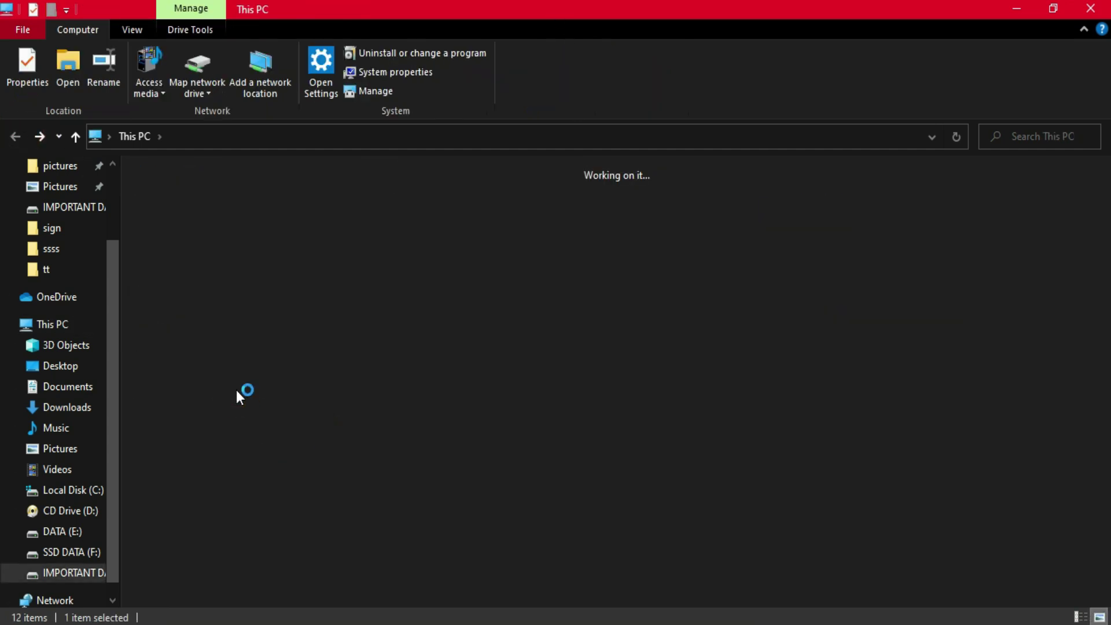
right_click(513, 223)
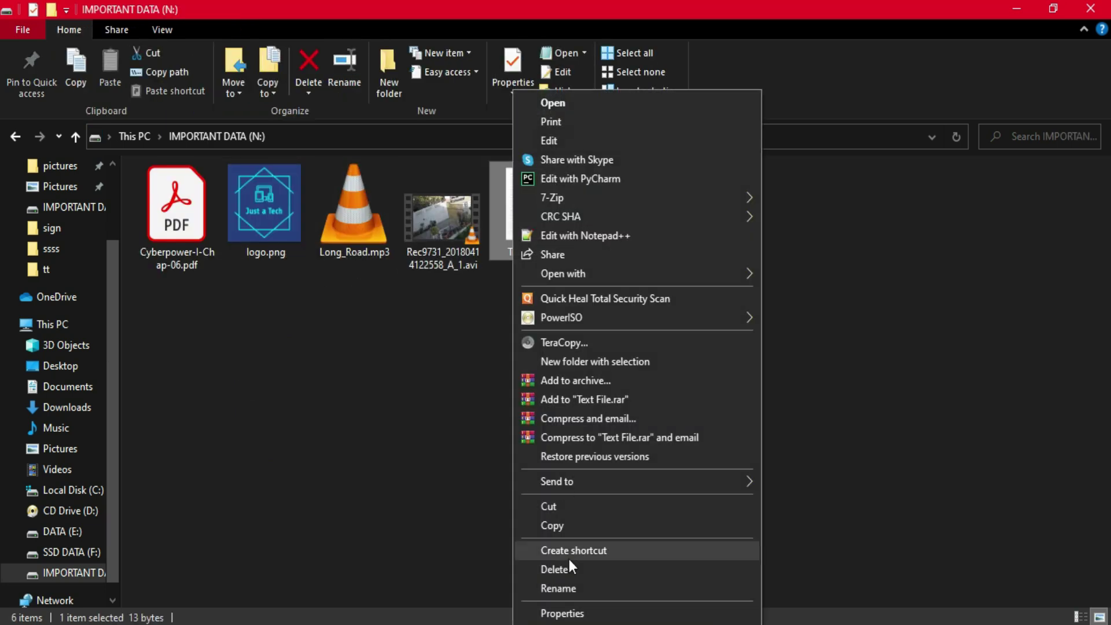
click(569, 569)
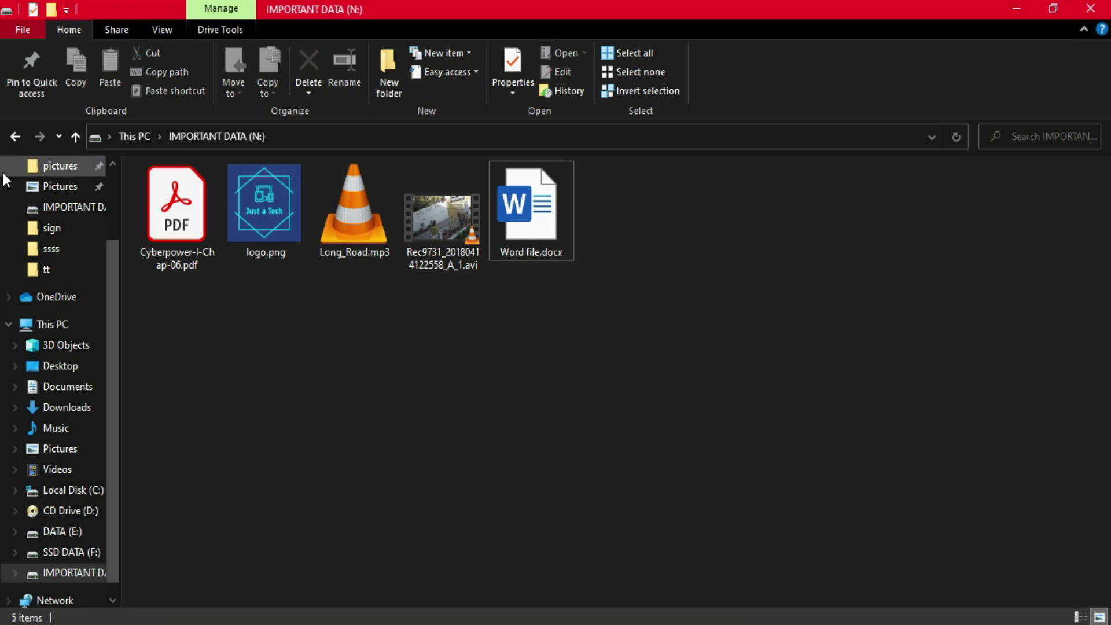
click(15, 136)
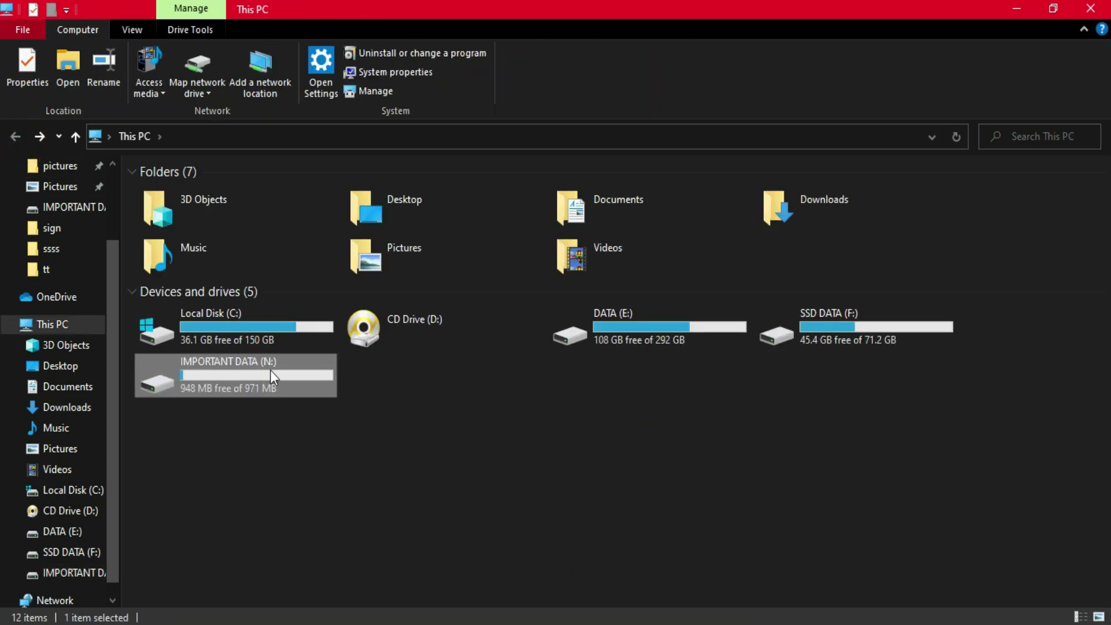
right_click(269, 368)
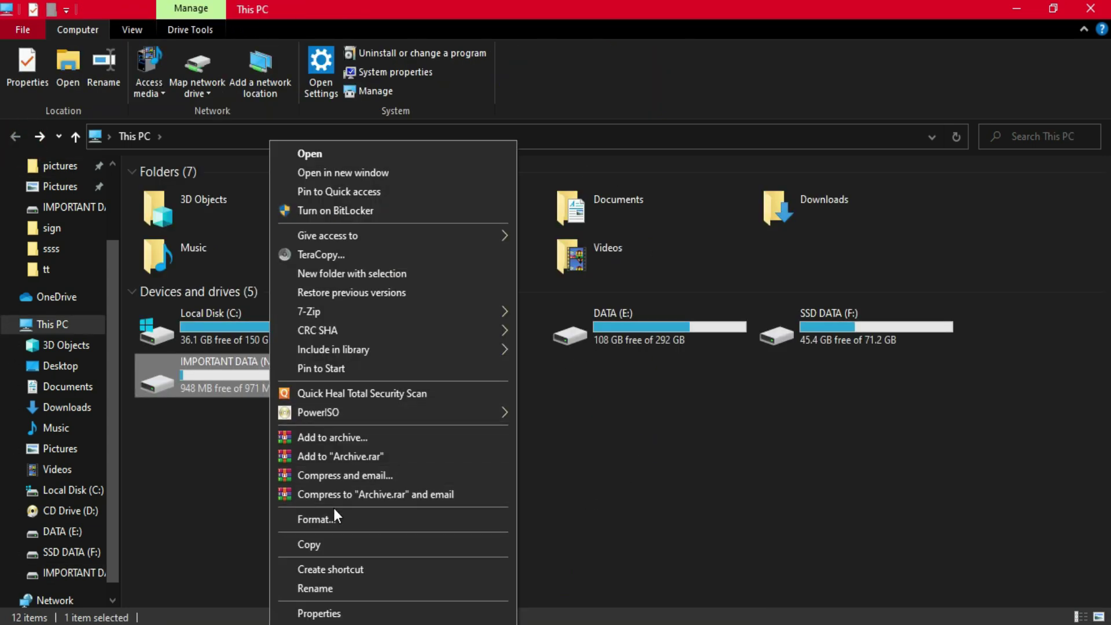
Quick-format N: as NTFS, confirm it is empty, and return to This PC.
click(316, 519)
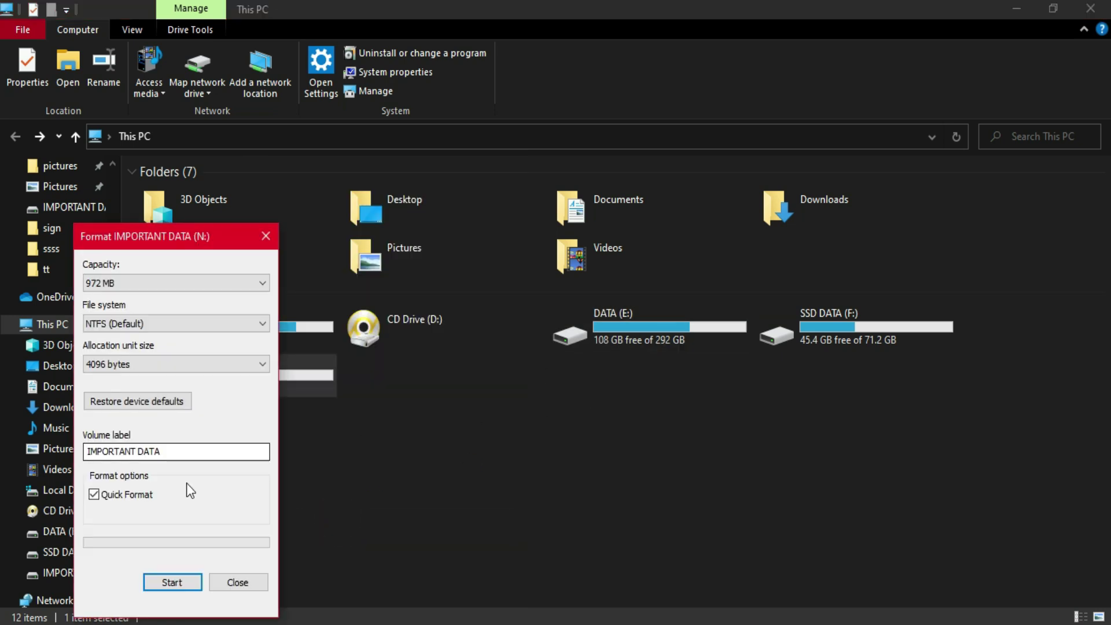
click(173, 582)
click(605, 321)
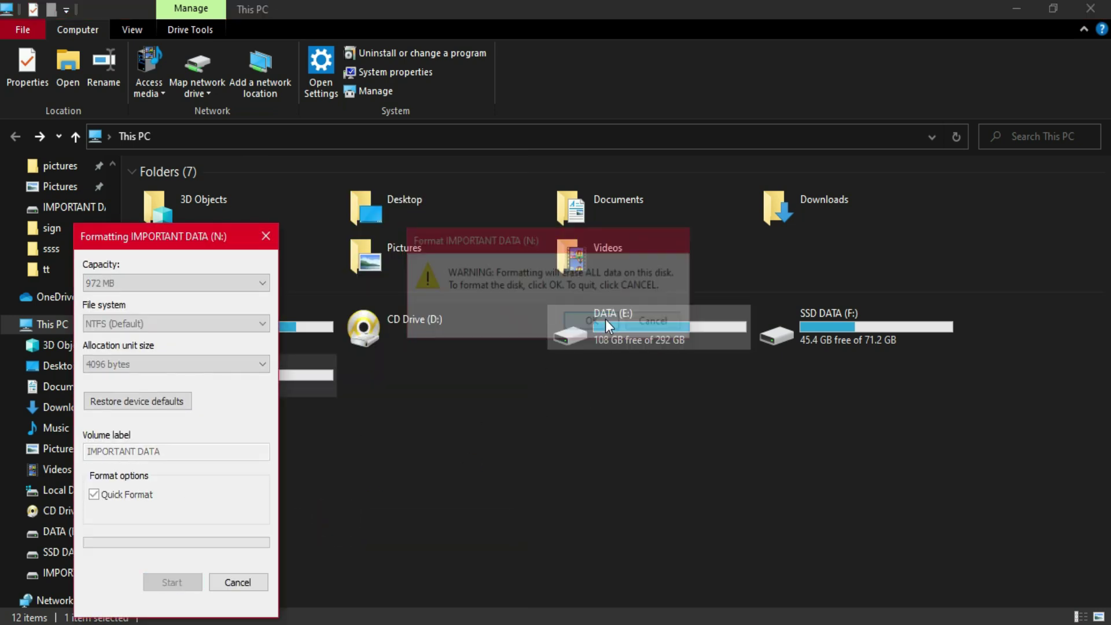
click(676, 319)
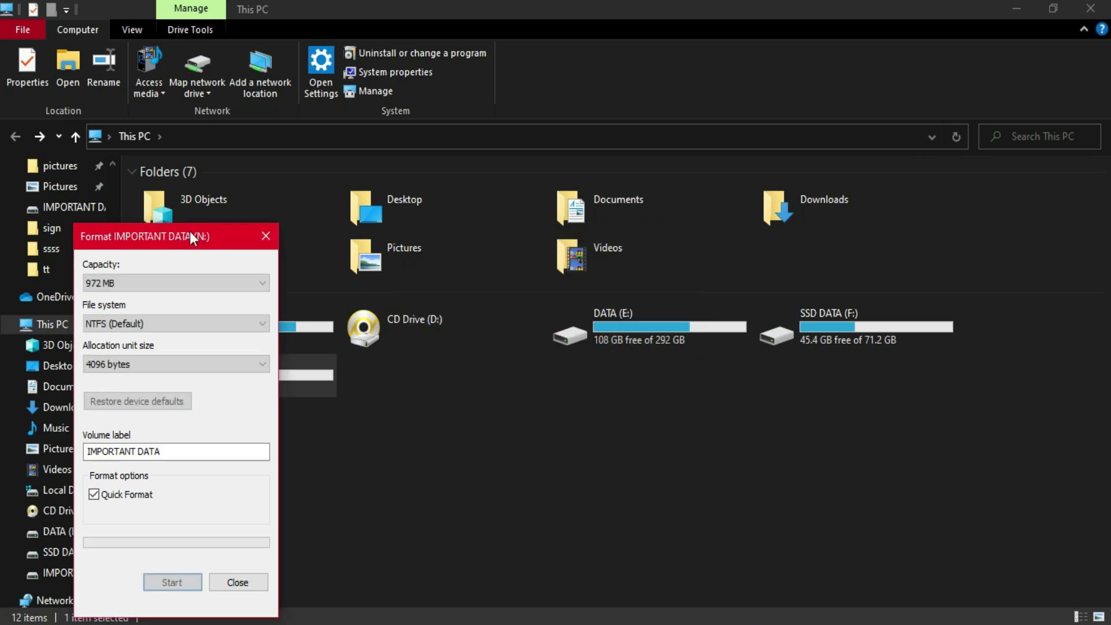
click(266, 235)
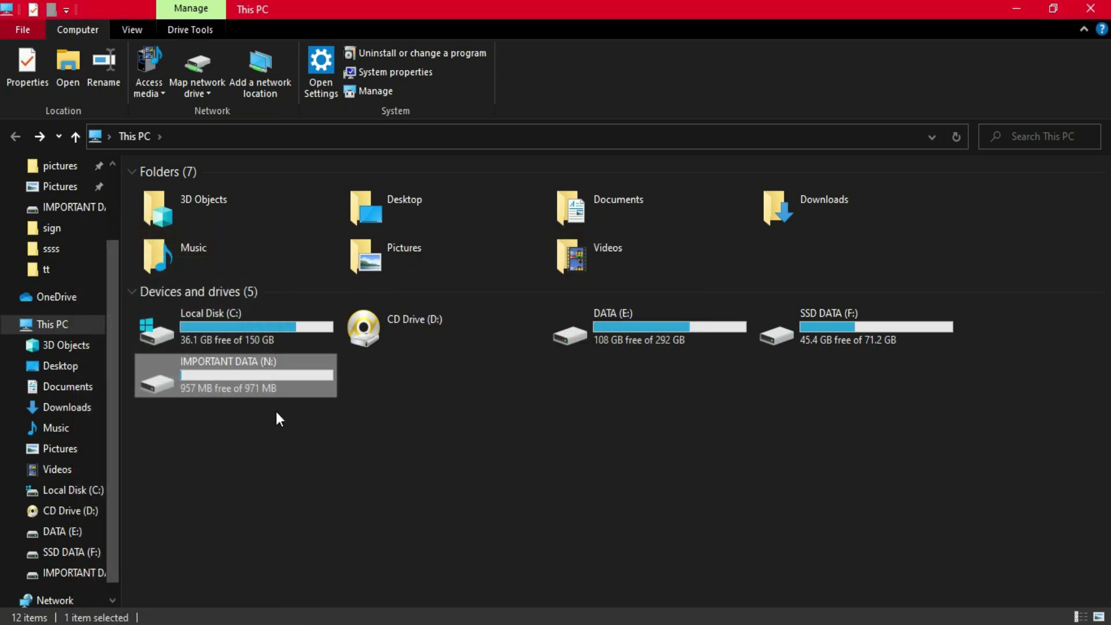
double_click(269, 383)
click(15, 136)
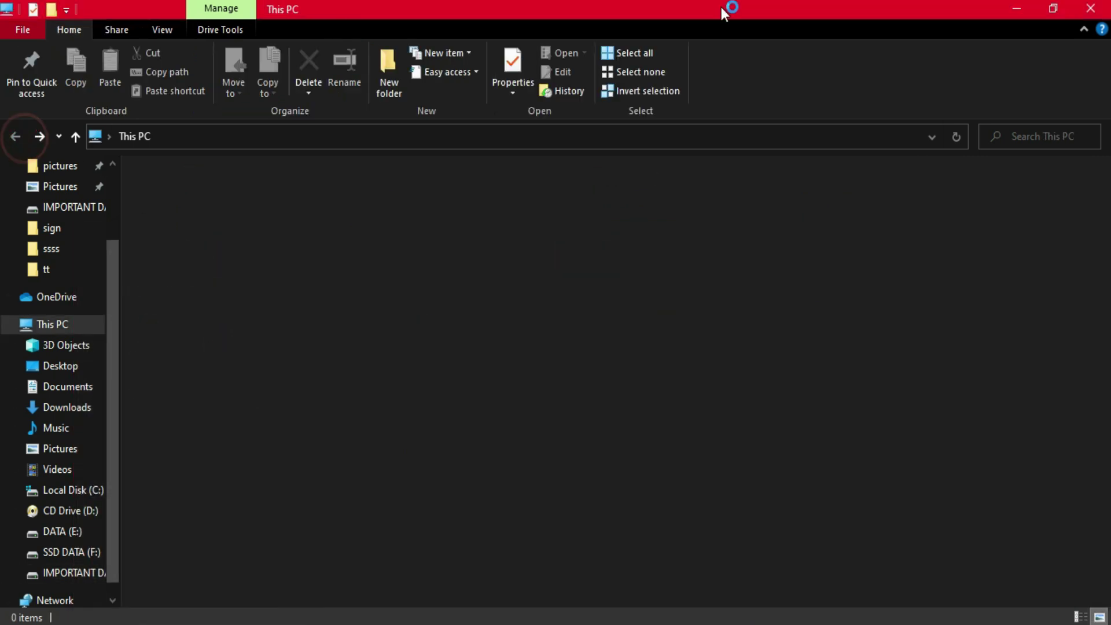
double_click(707, 4)
Permanently empty the Recycle Bin and close File Explorer.
right_click(30, 284)
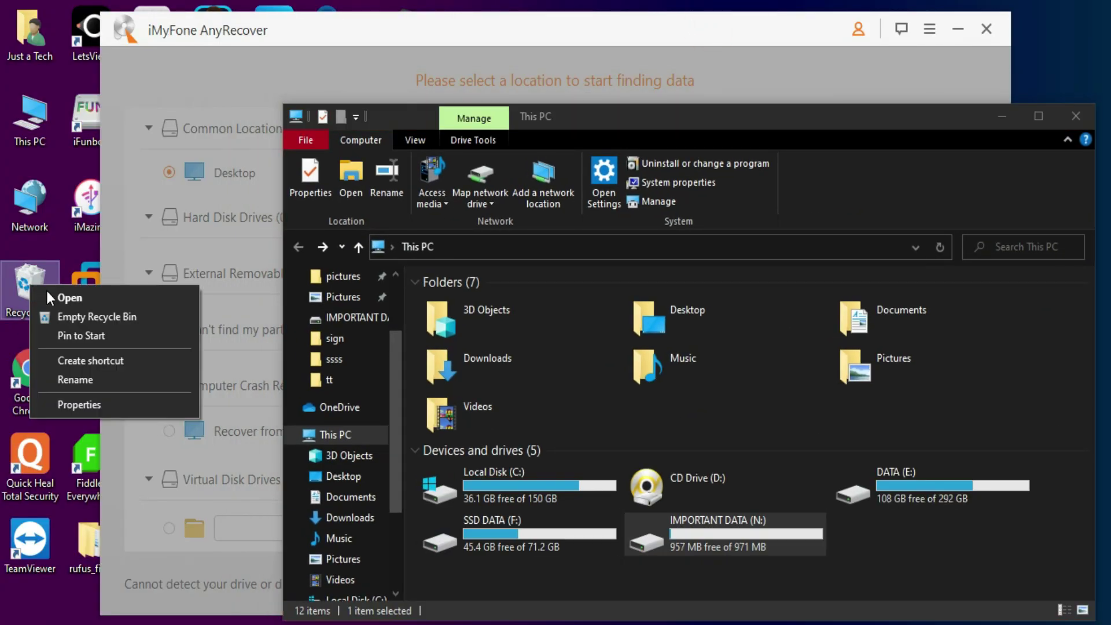
click(77, 316)
click(613, 335)
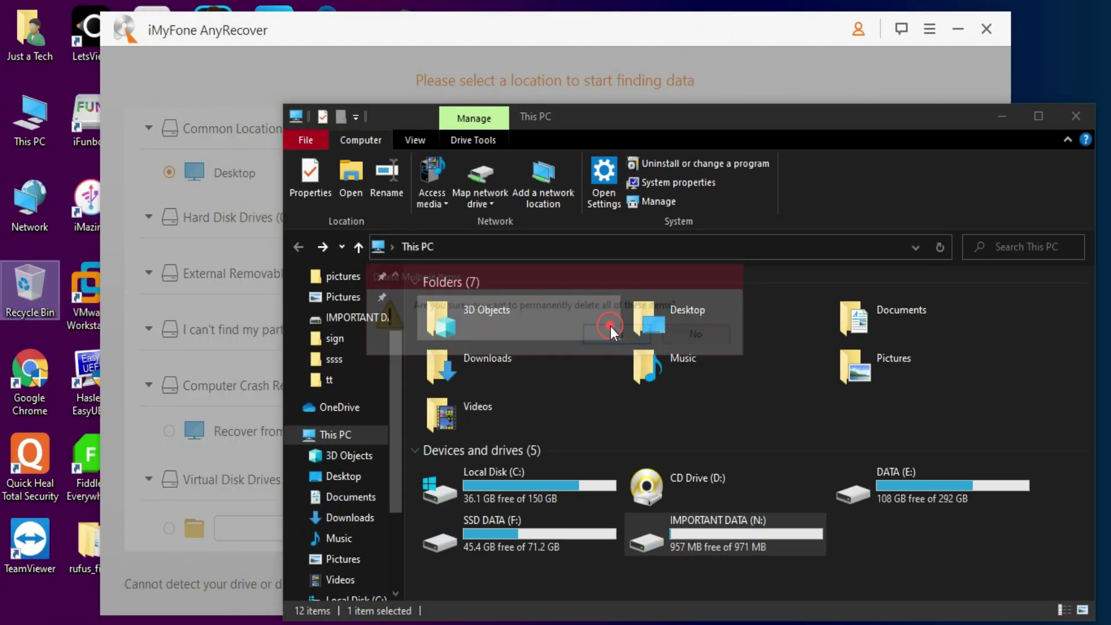
click(1074, 116)
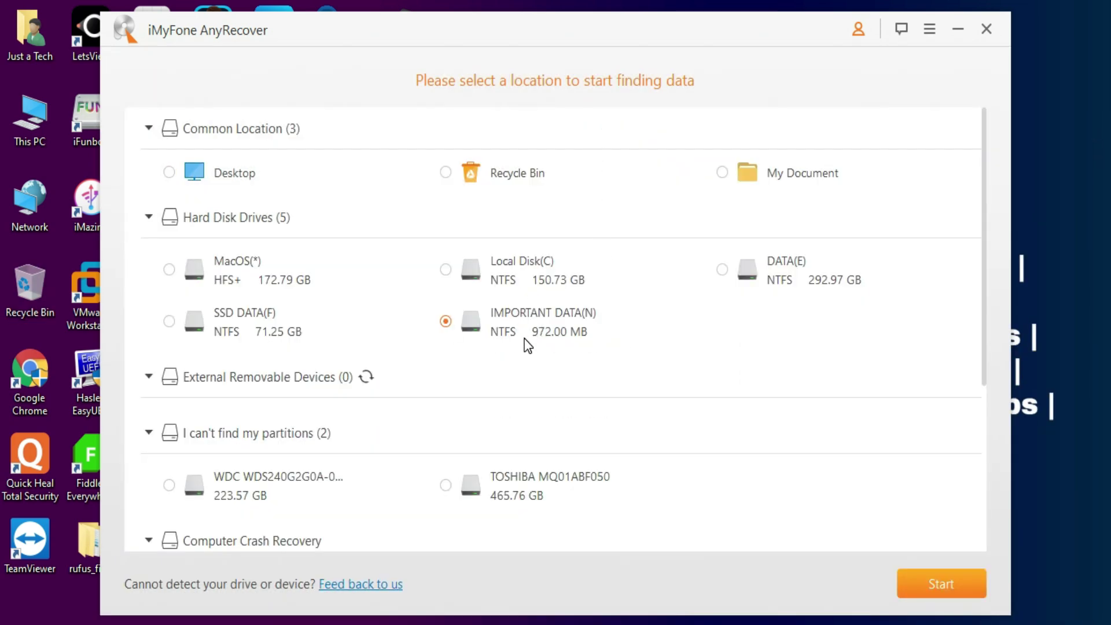
Run the Deep Scan on IMPORTANT DATA(N) and dismiss the Scan completed message.
click(939, 579)
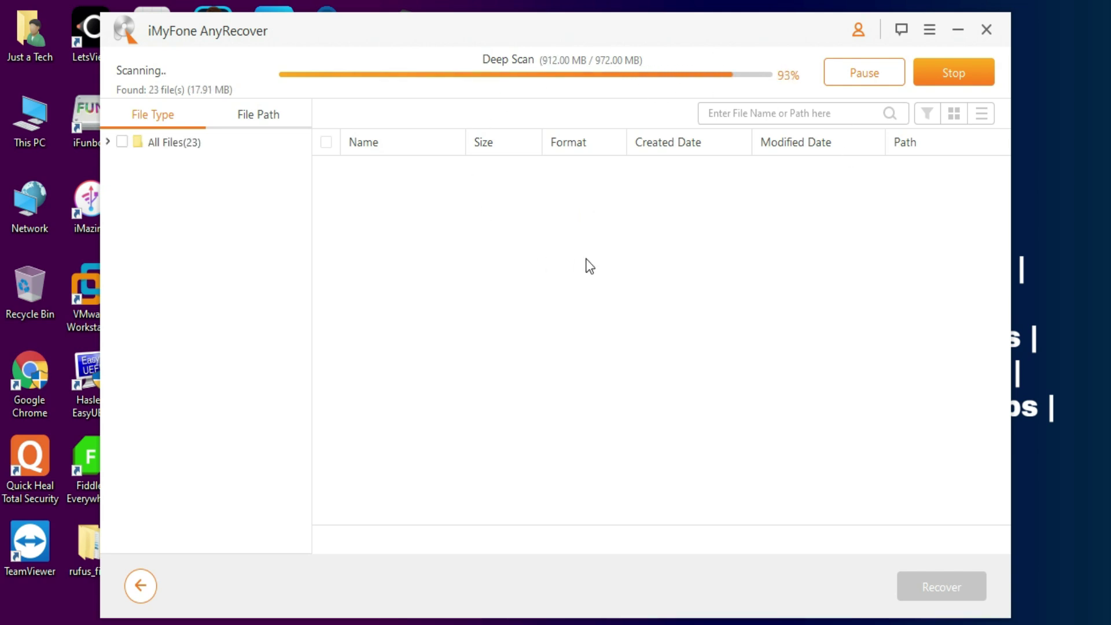
click(564, 374)
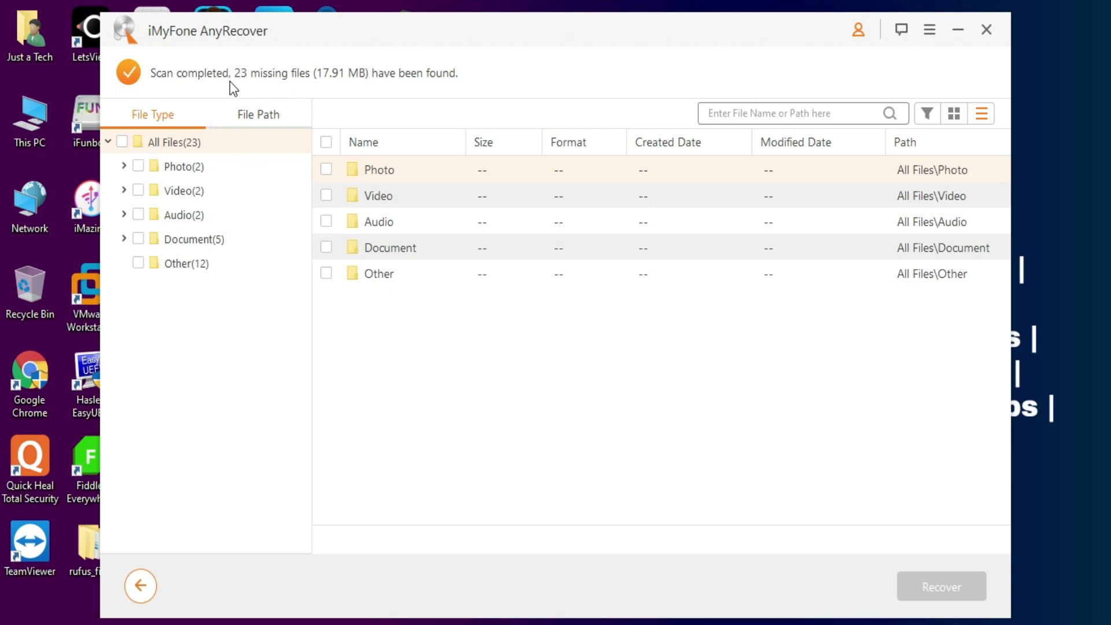
click(264, 112)
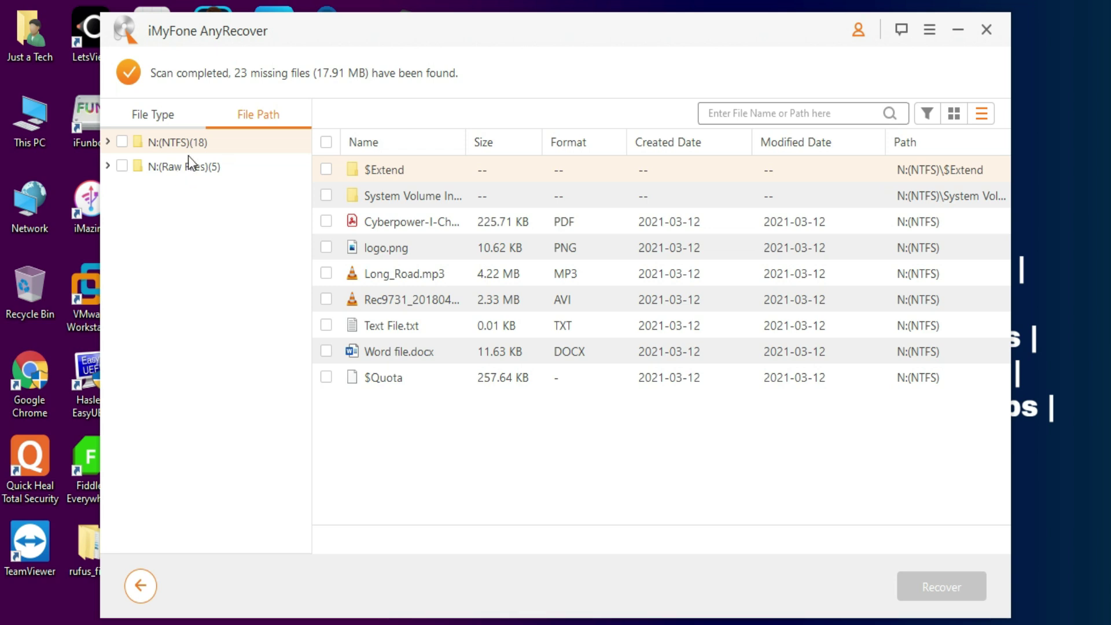
click(141, 116)
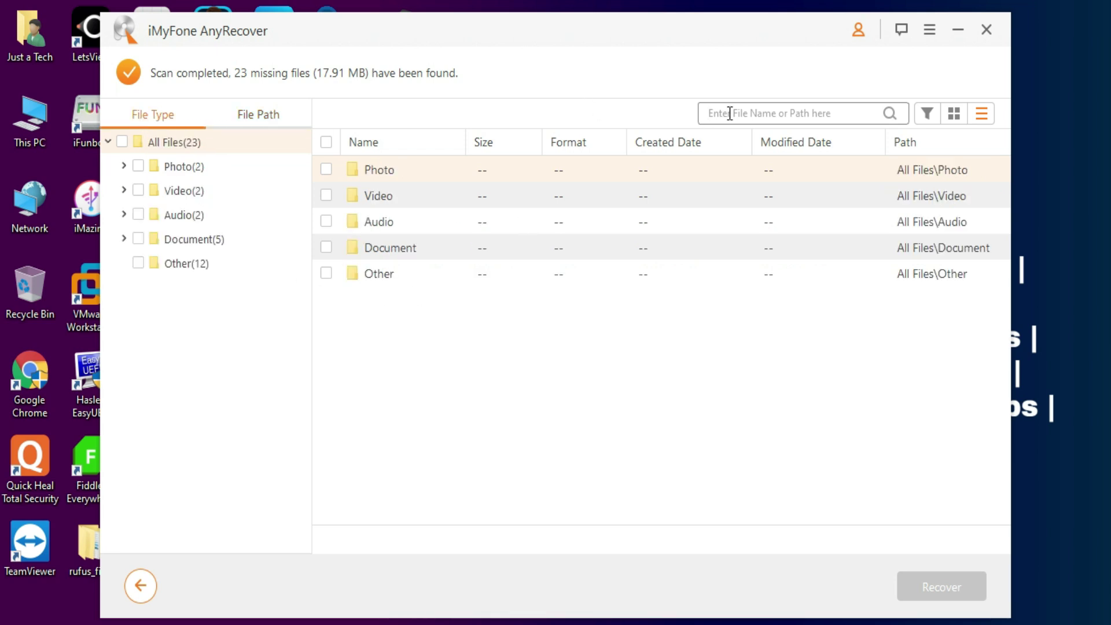
click(762, 105)
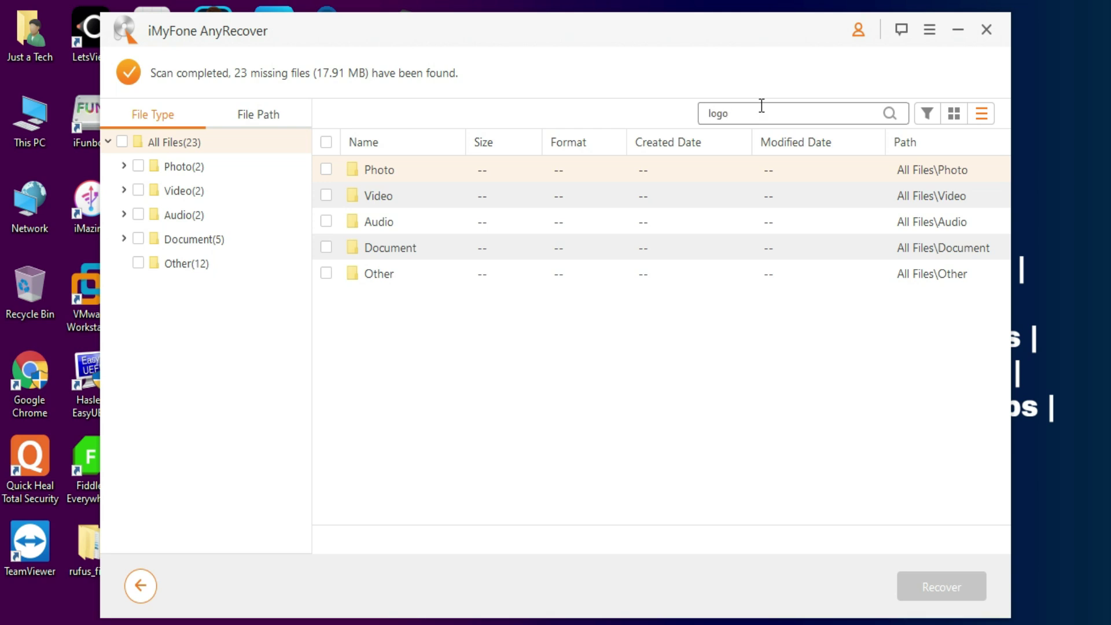
click(890, 113)
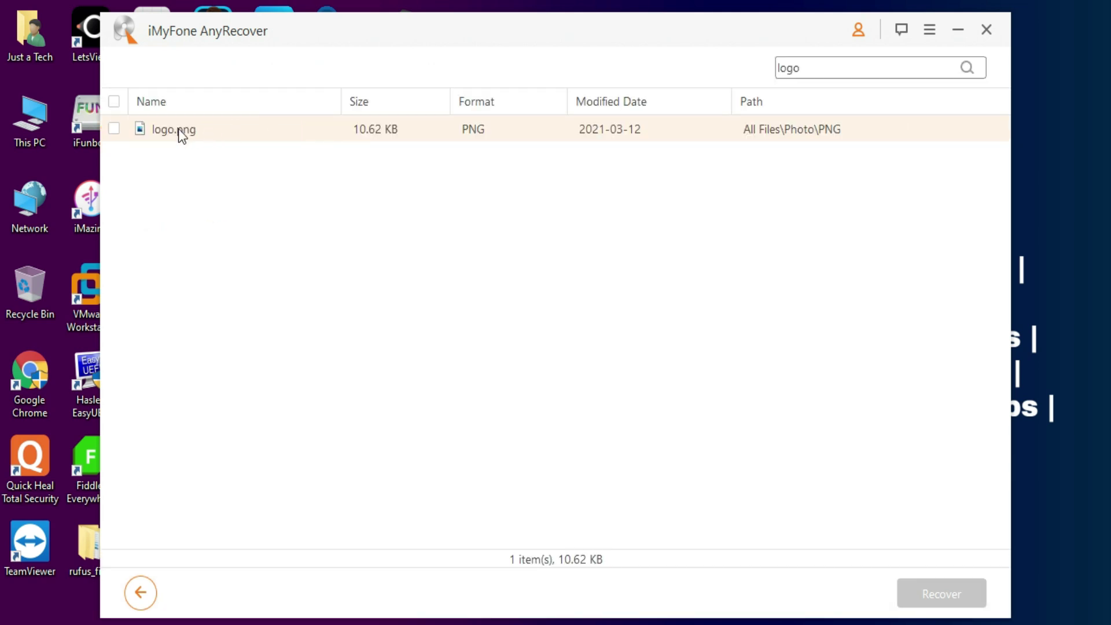
double_click(141, 131)
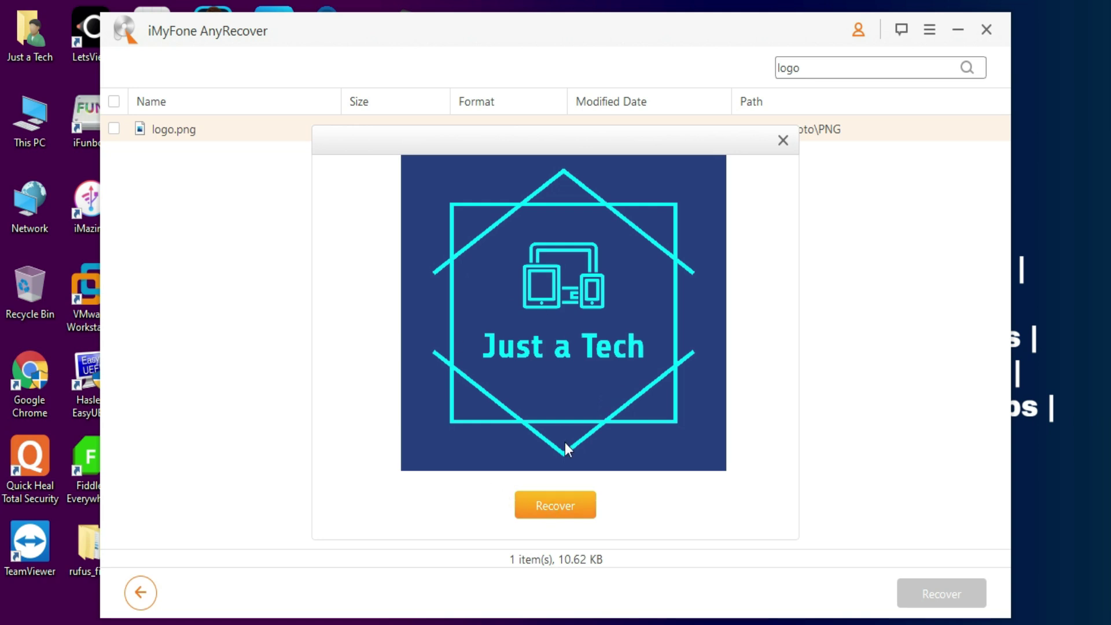
click(783, 140)
click(131, 581)
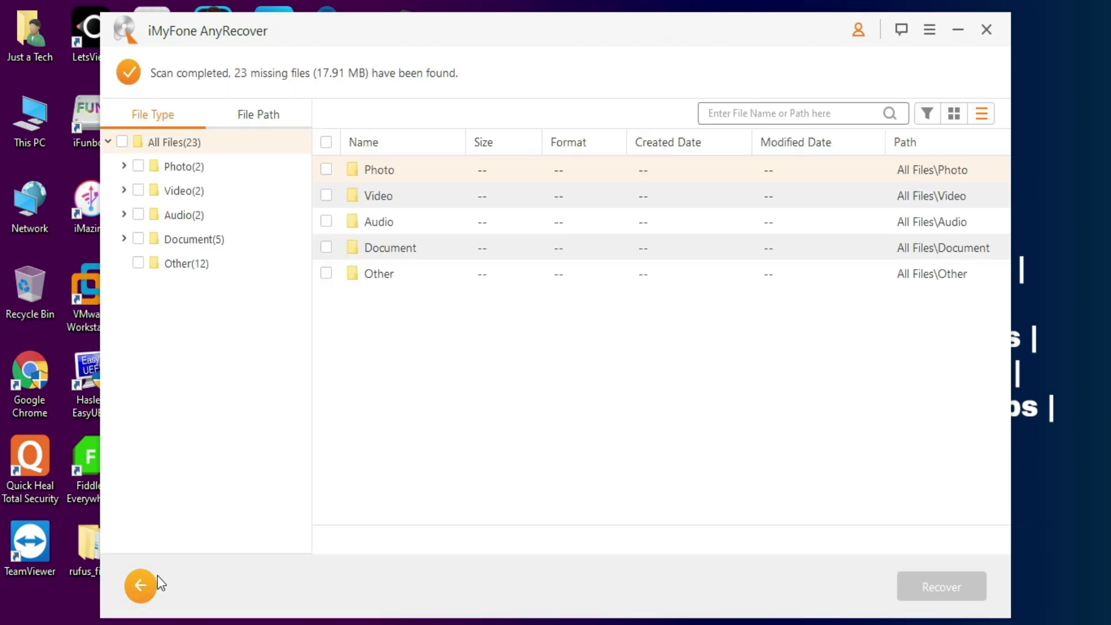
Filter results to lost/deleted files only, then to files modified today.
click(927, 114)
click(896, 208)
click(886, 440)
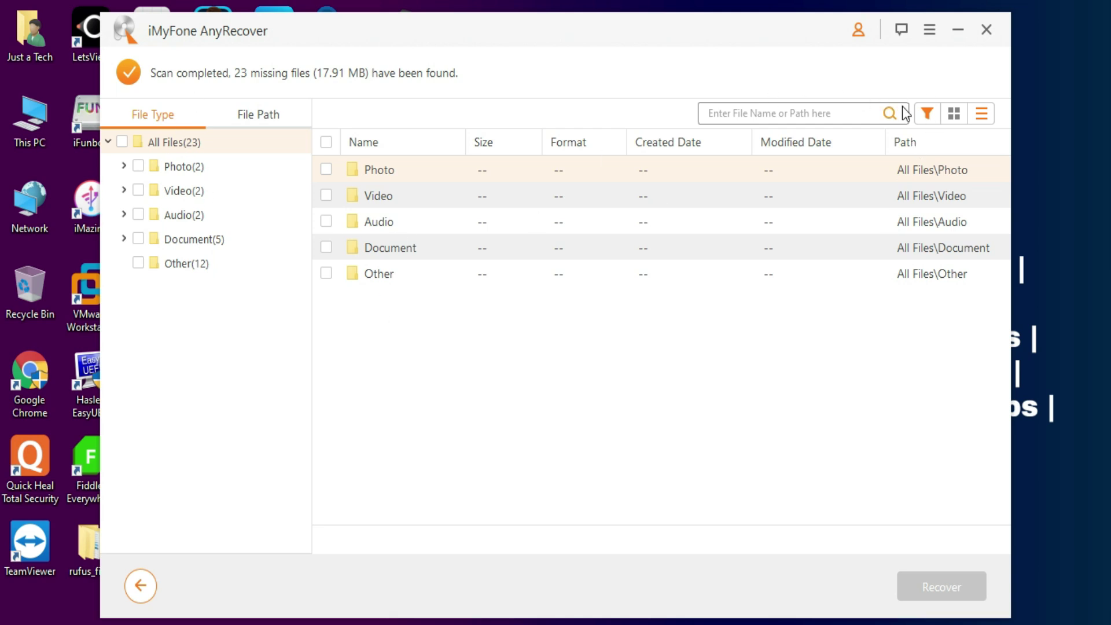
click(926, 115)
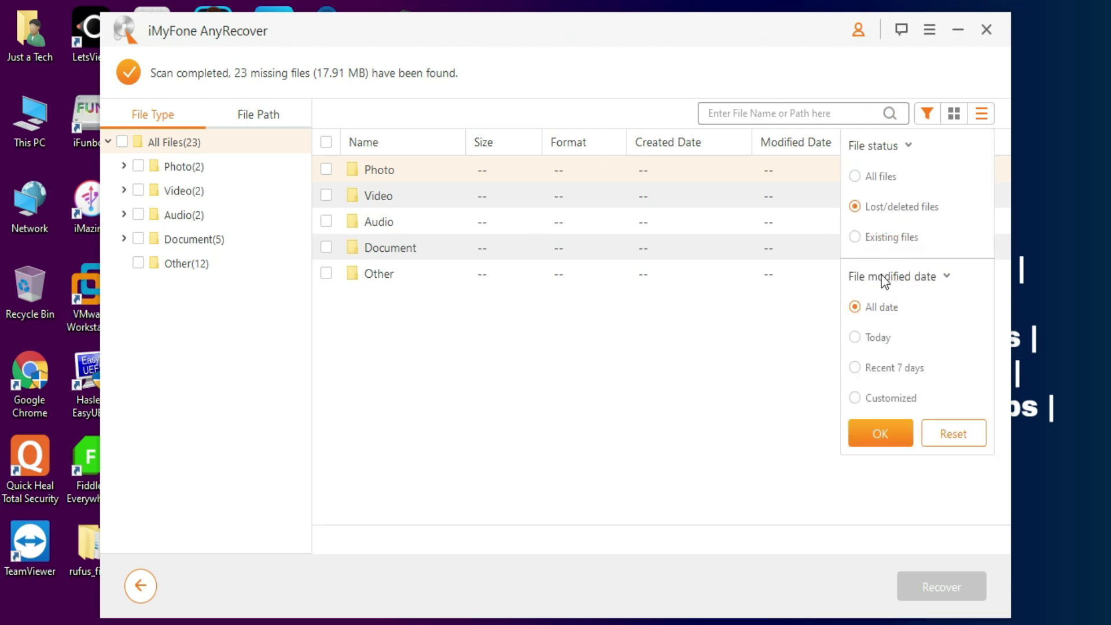
click(872, 338)
click(877, 425)
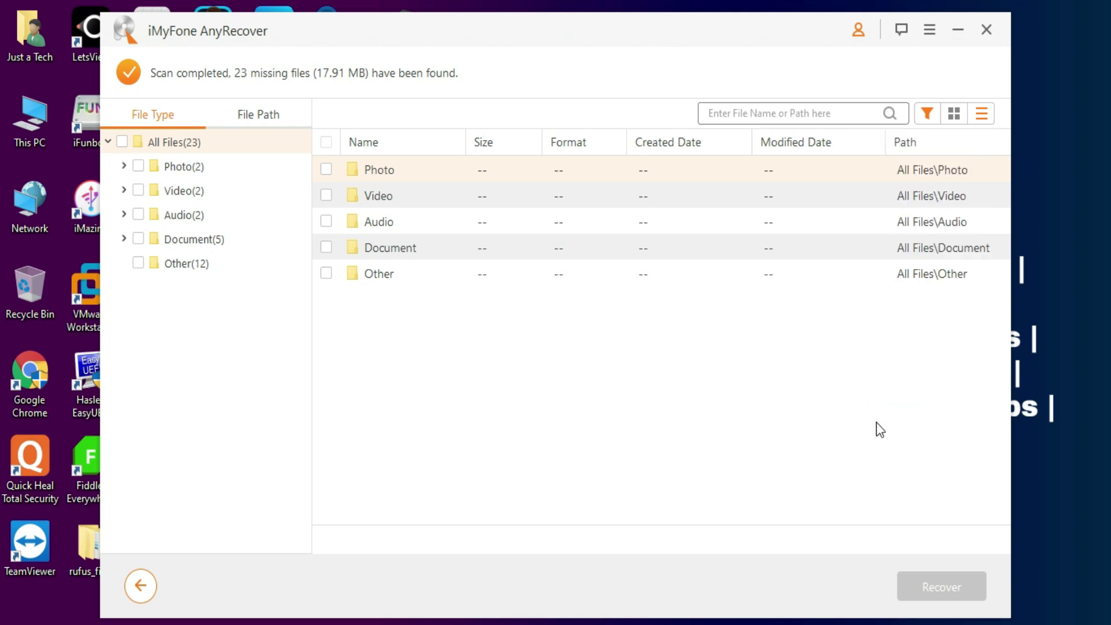
Reset filters to All files and All date, then settle on the detailed list view.
click(926, 114)
click(897, 175)
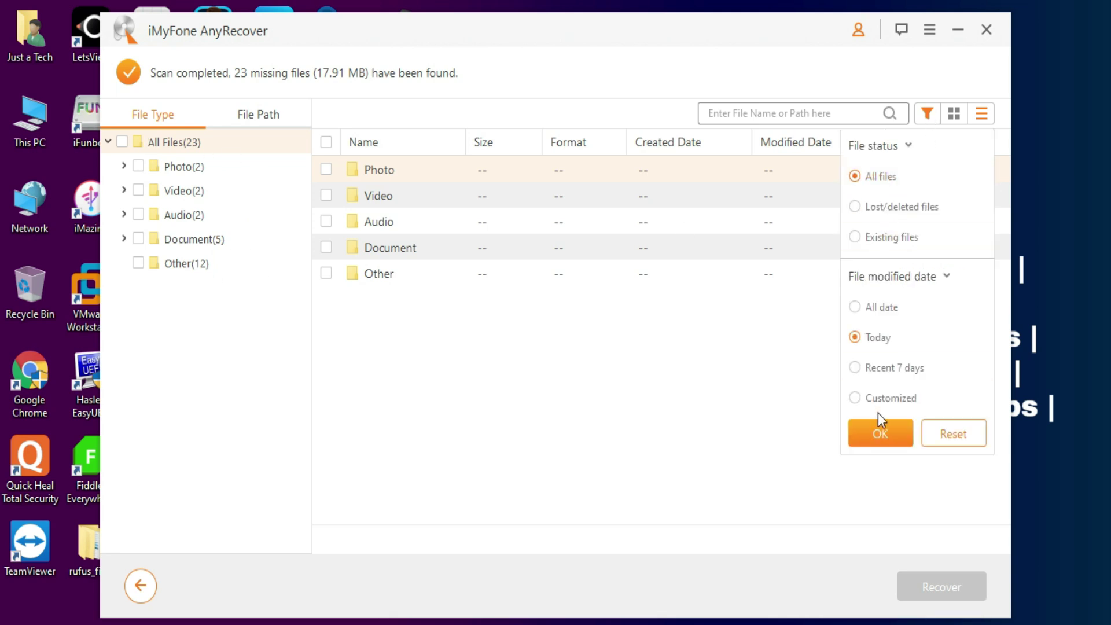
click(880, 307)
click(868, 437)
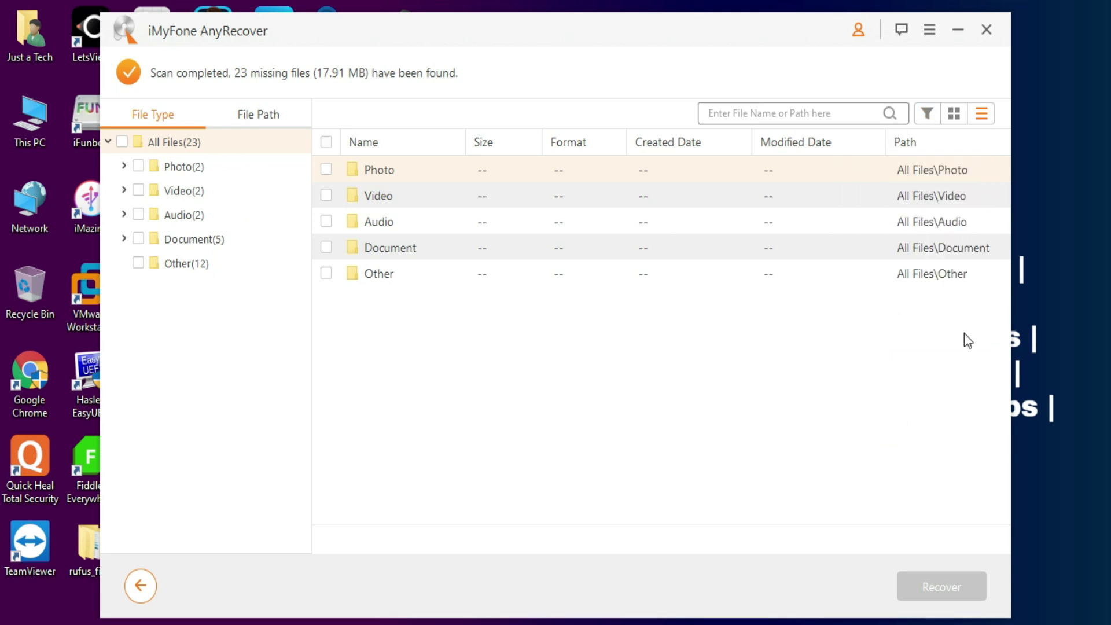
click(959, 118)
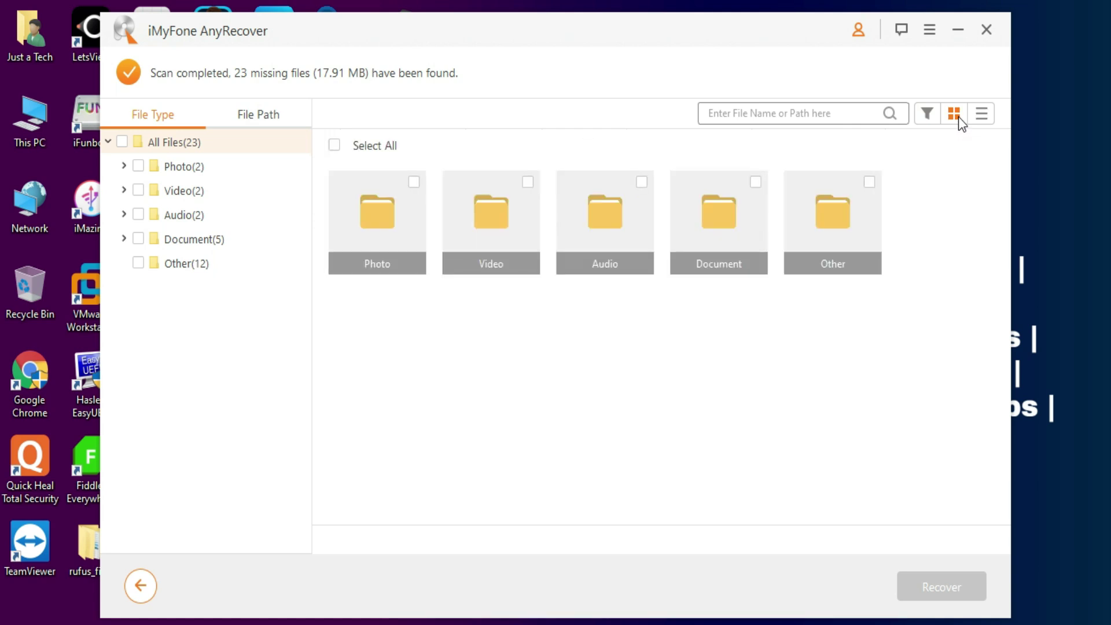
click(984, 117)
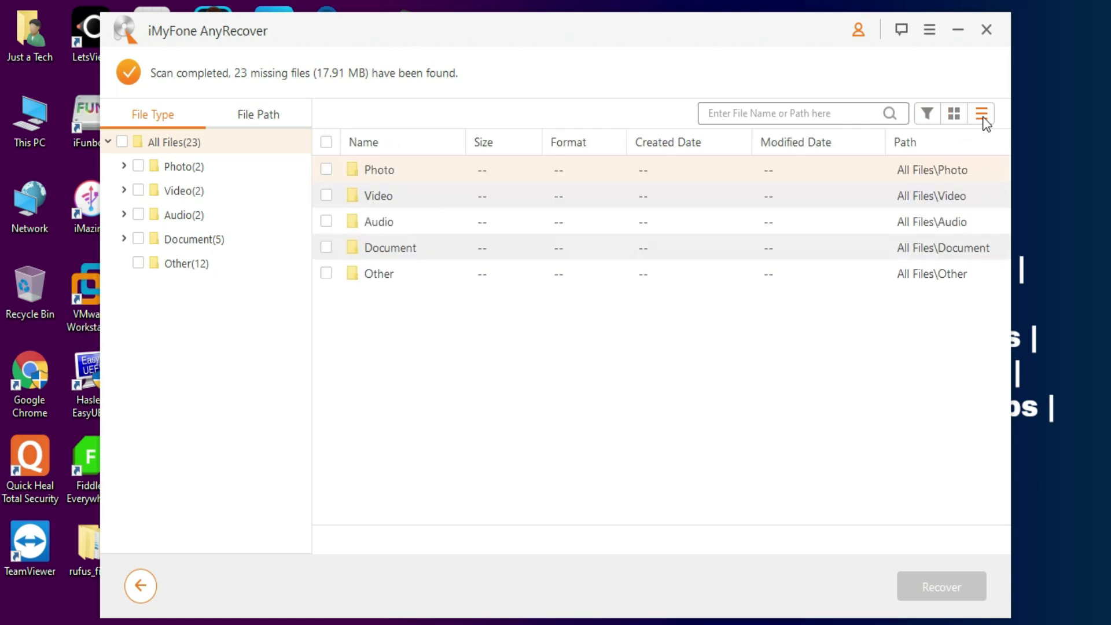
click(954, 114)
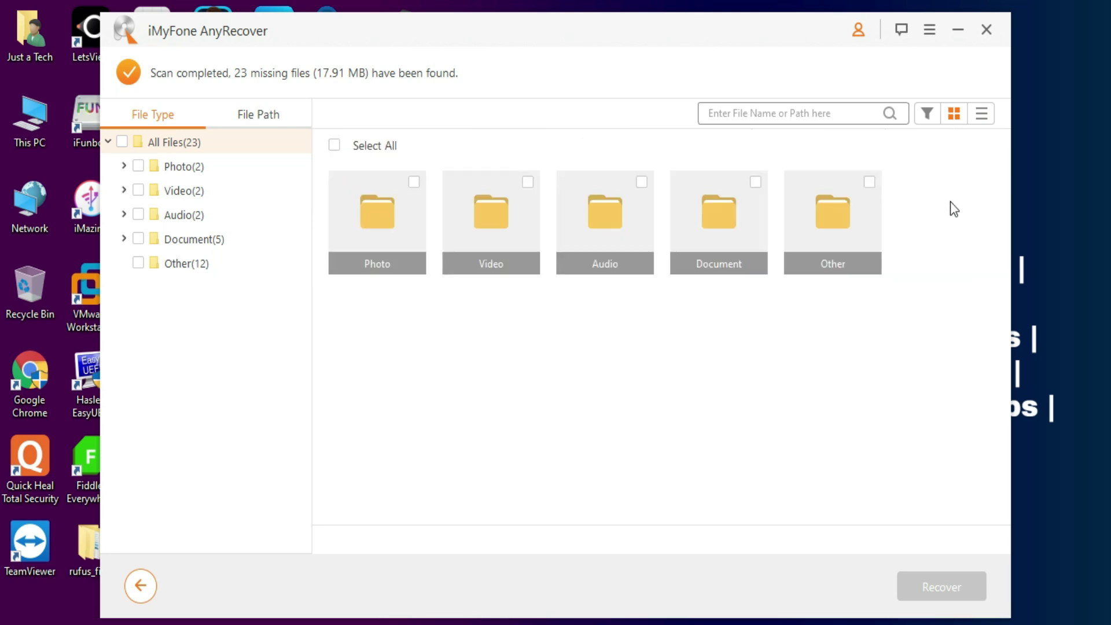
click(978, 115)
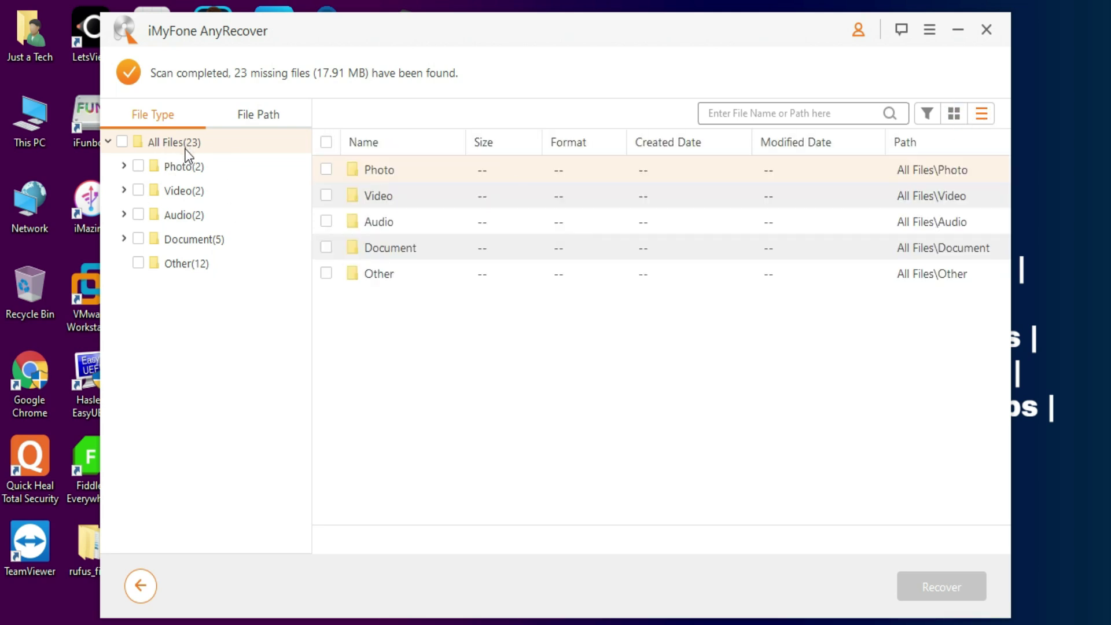
click(190, 169)
click(191, 191)
click(192, 217)
click(192, 237)
click(189, 266)
click(189, 174)
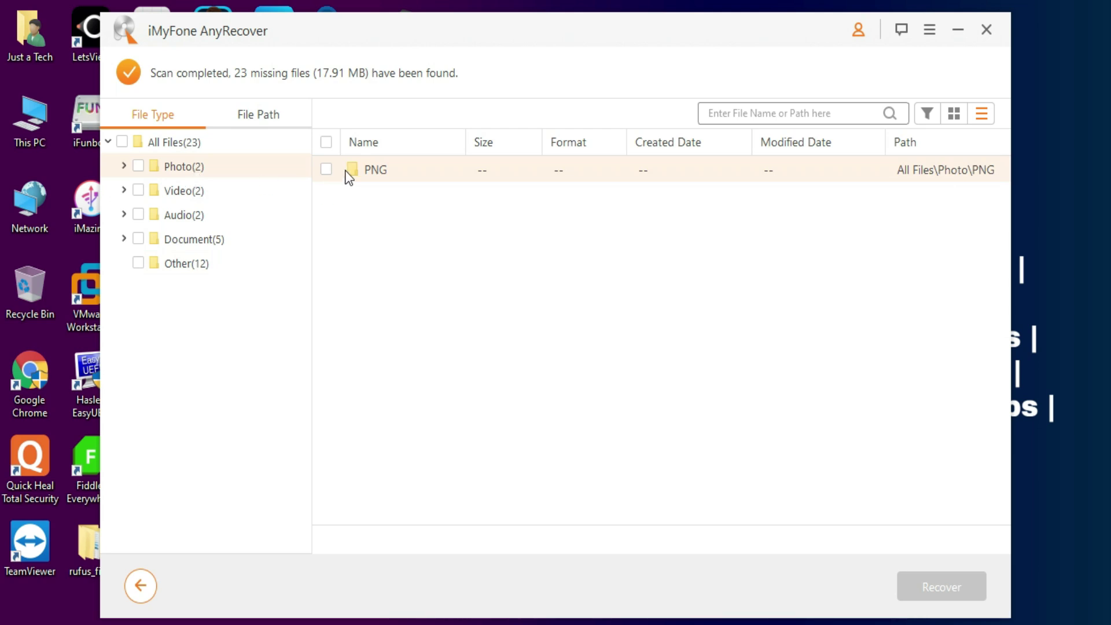
double_click(380, 172)
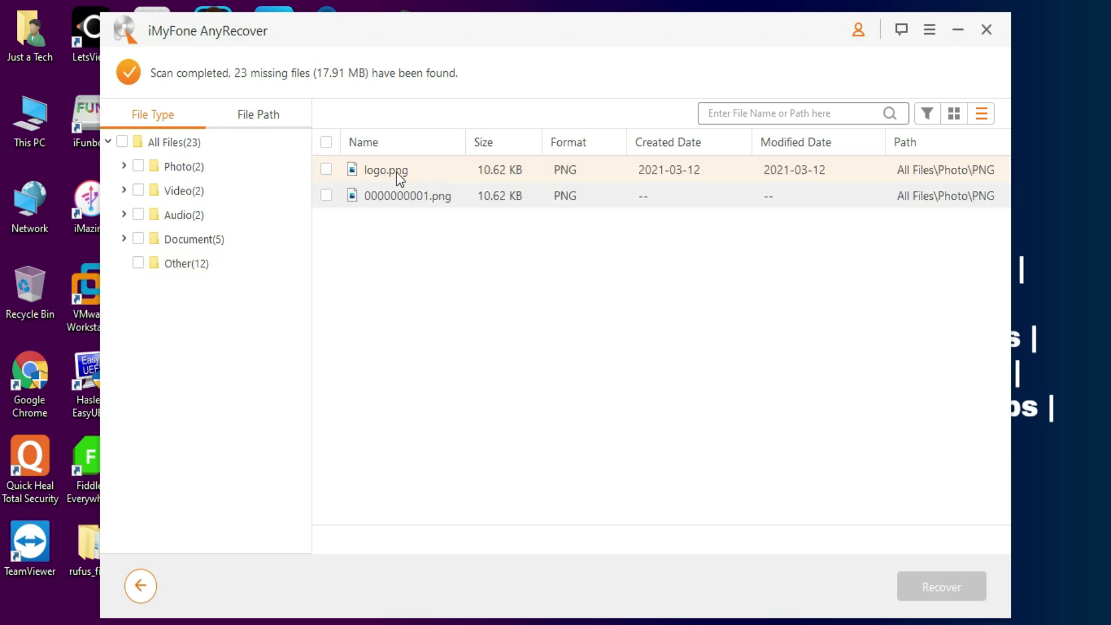
double_click(397, 172)
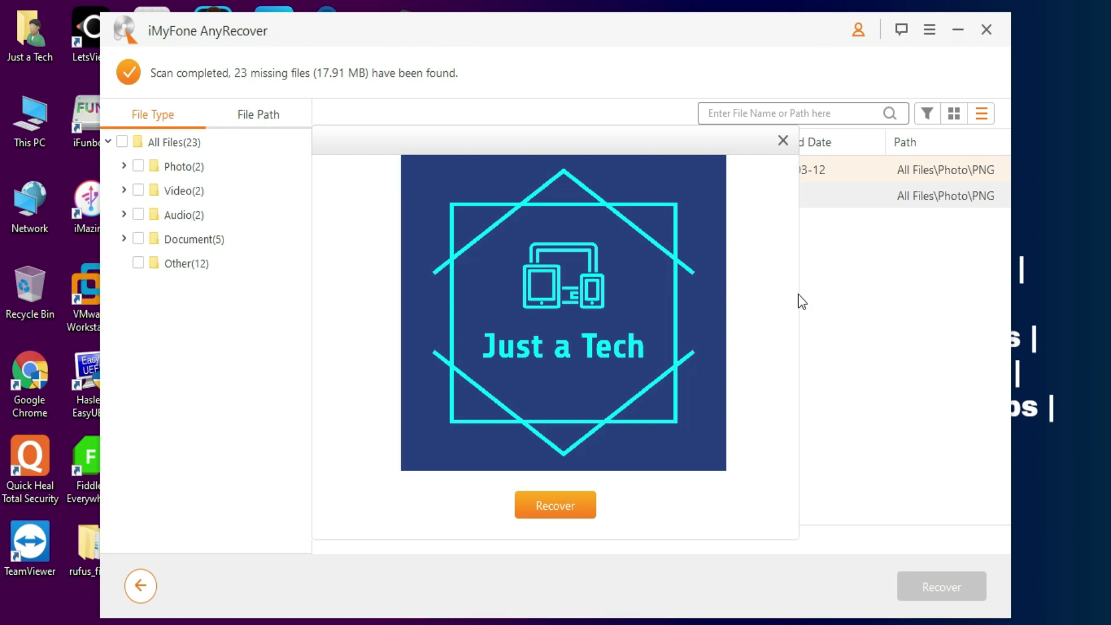
click(785, 141)
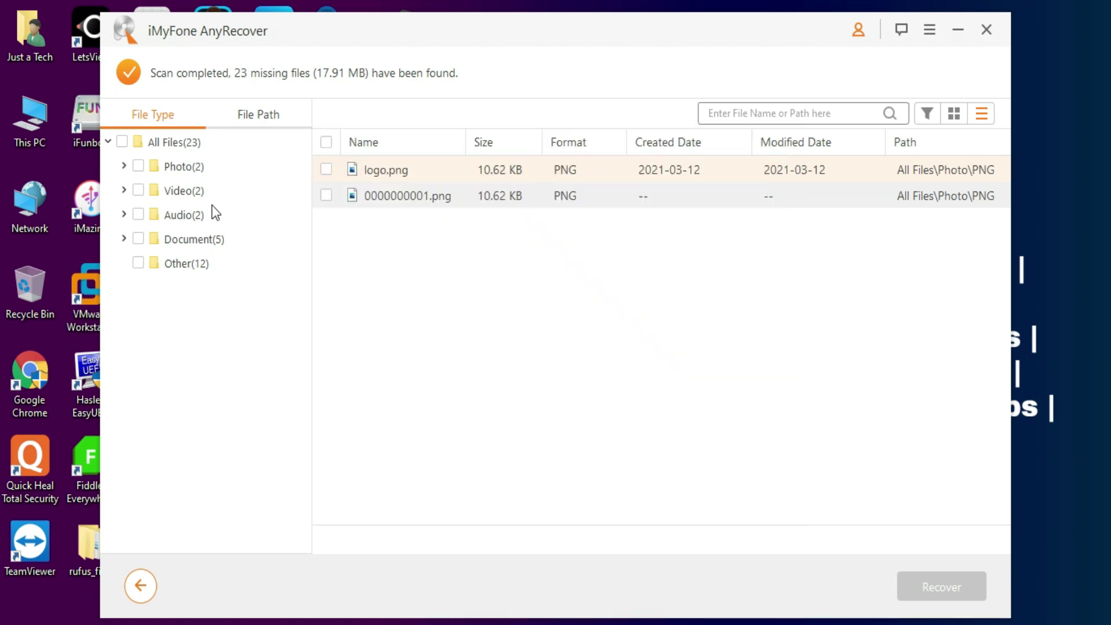
click(179, 191)
double_click(437, 172)
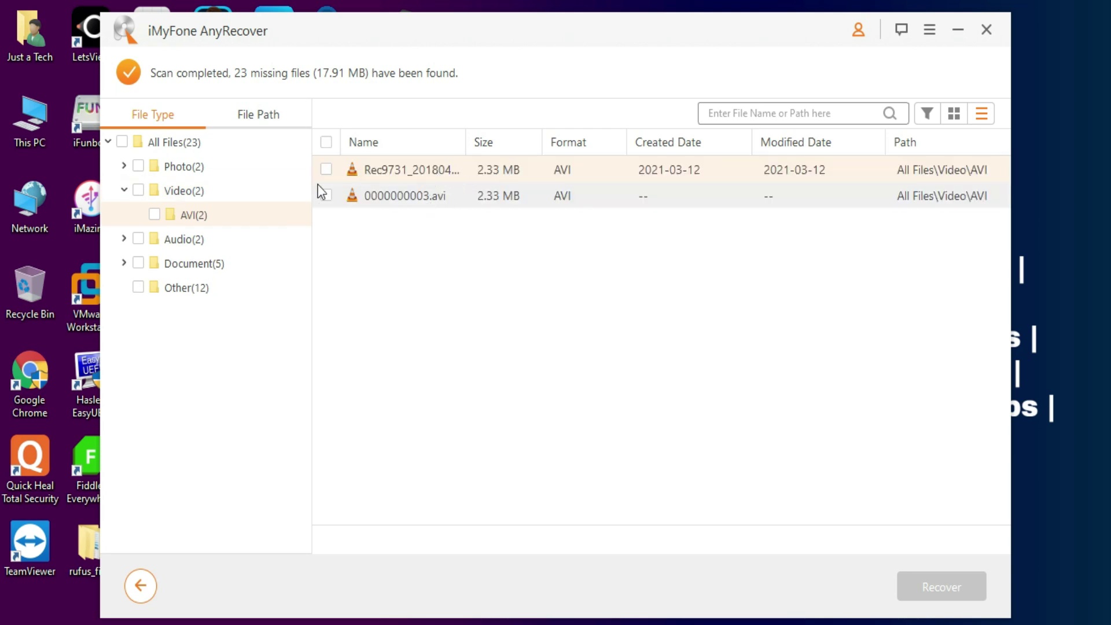
click(183, 239)
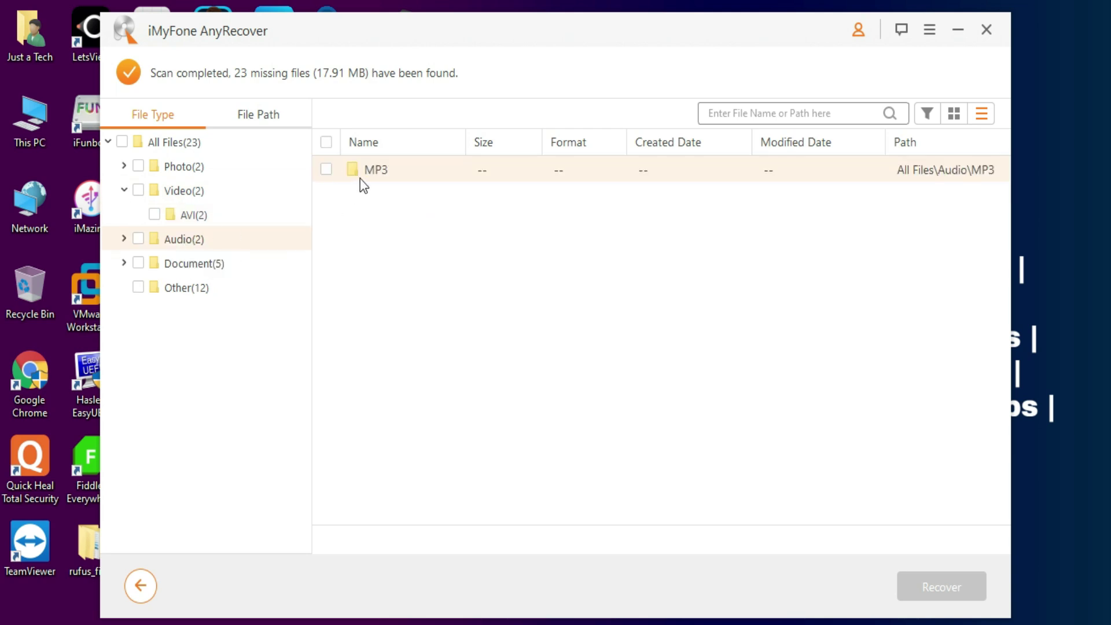
double_click(373, 173)
click(196, 258)
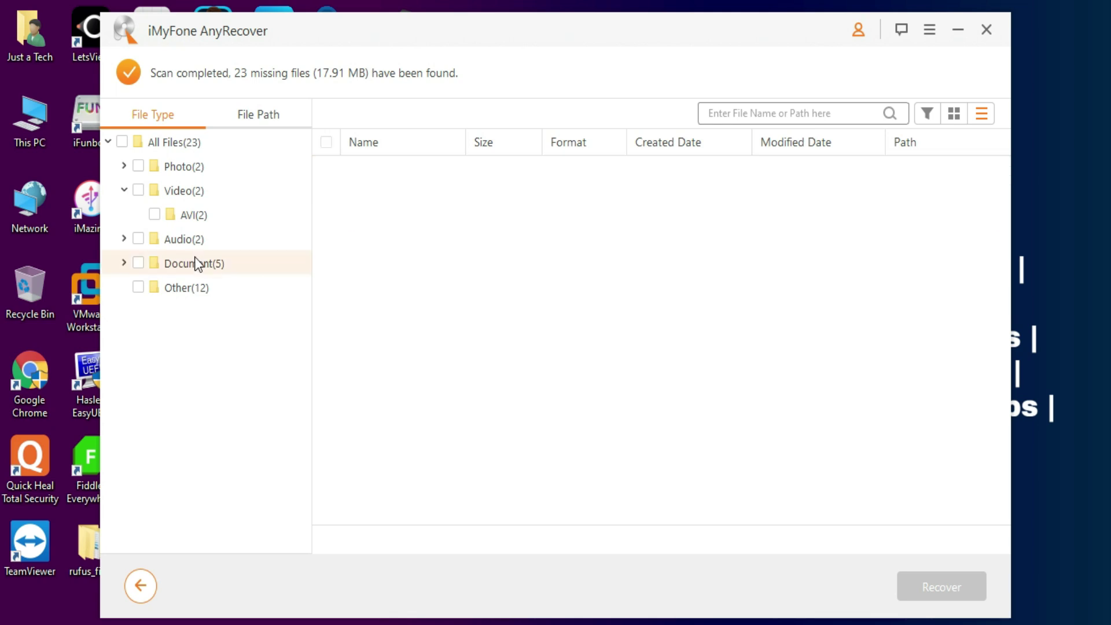
double_click(389, 170)
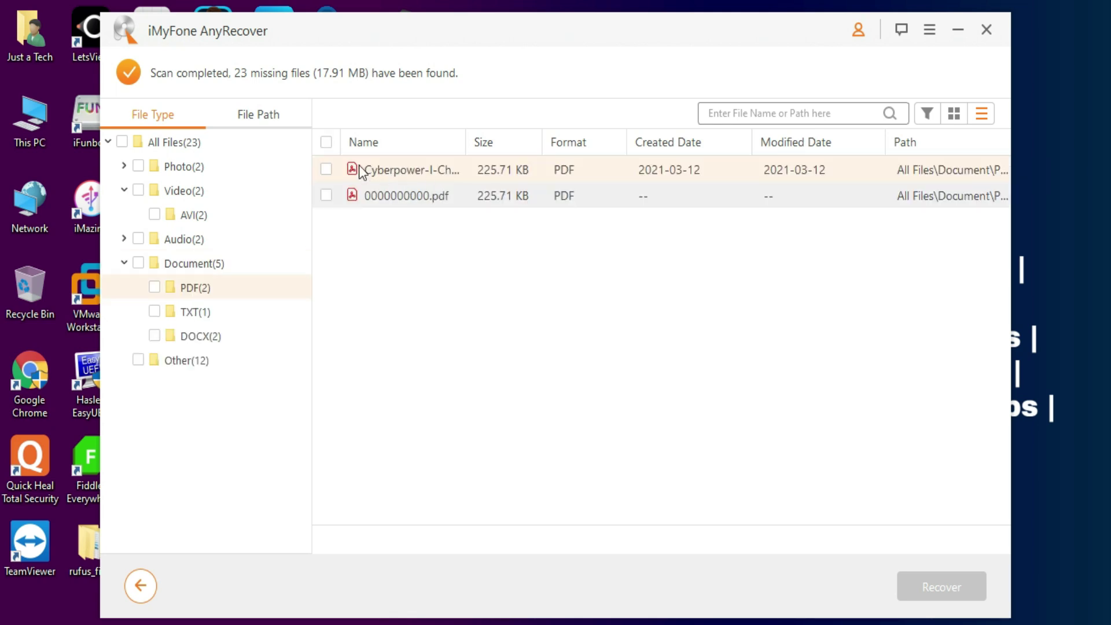
click(207, 313)
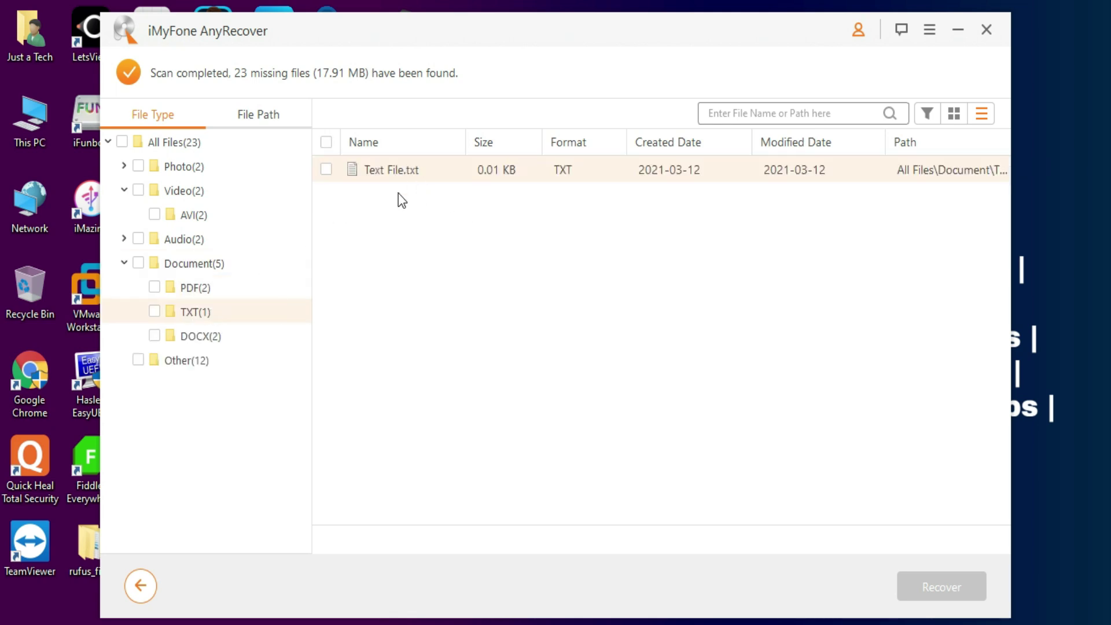
click(215, 334)
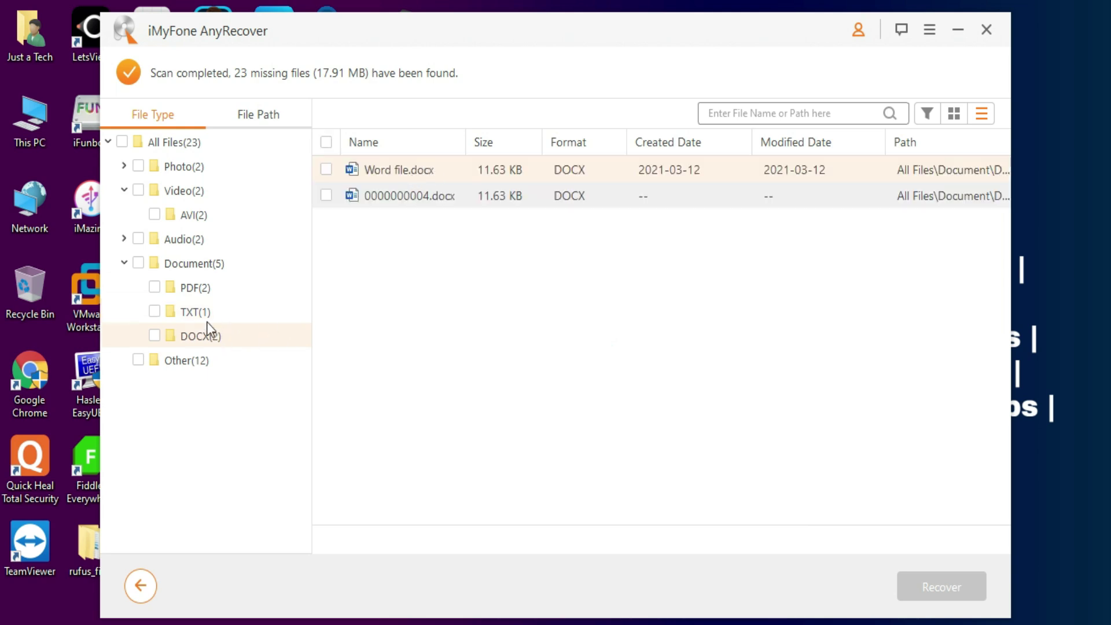
click(198, 310)
click(197, 288)
click(186, 360)
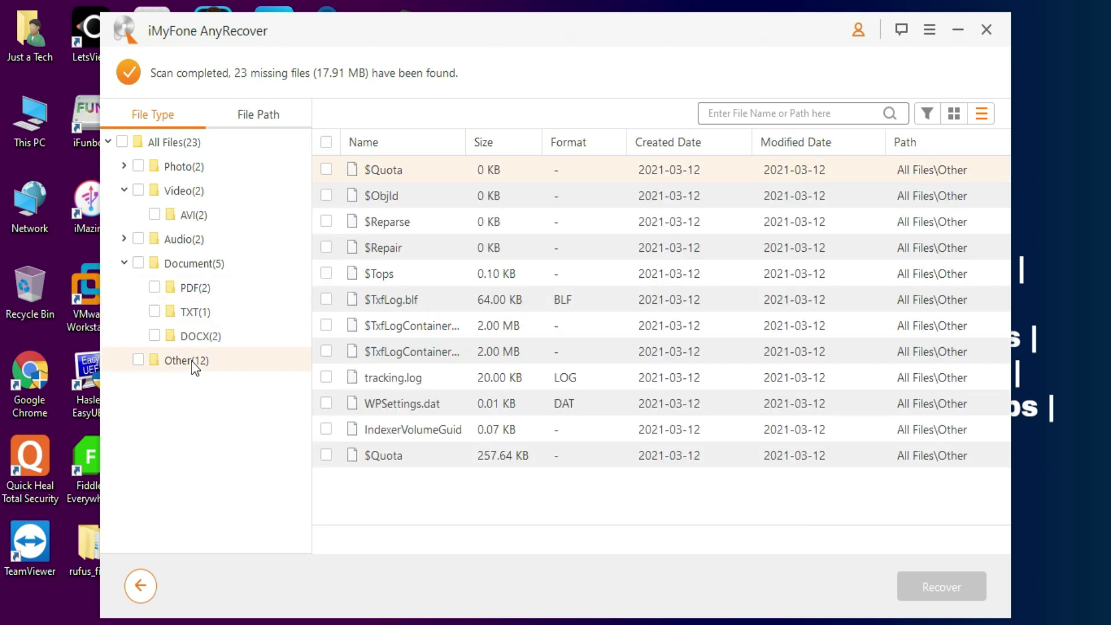
click(165, 143)
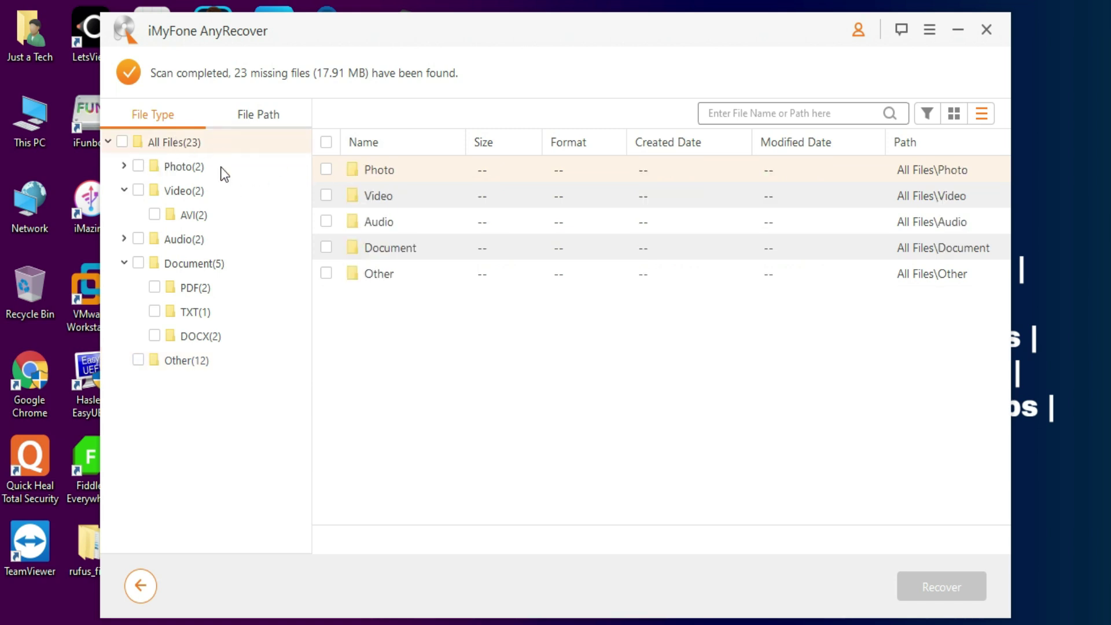
click(122, 142)
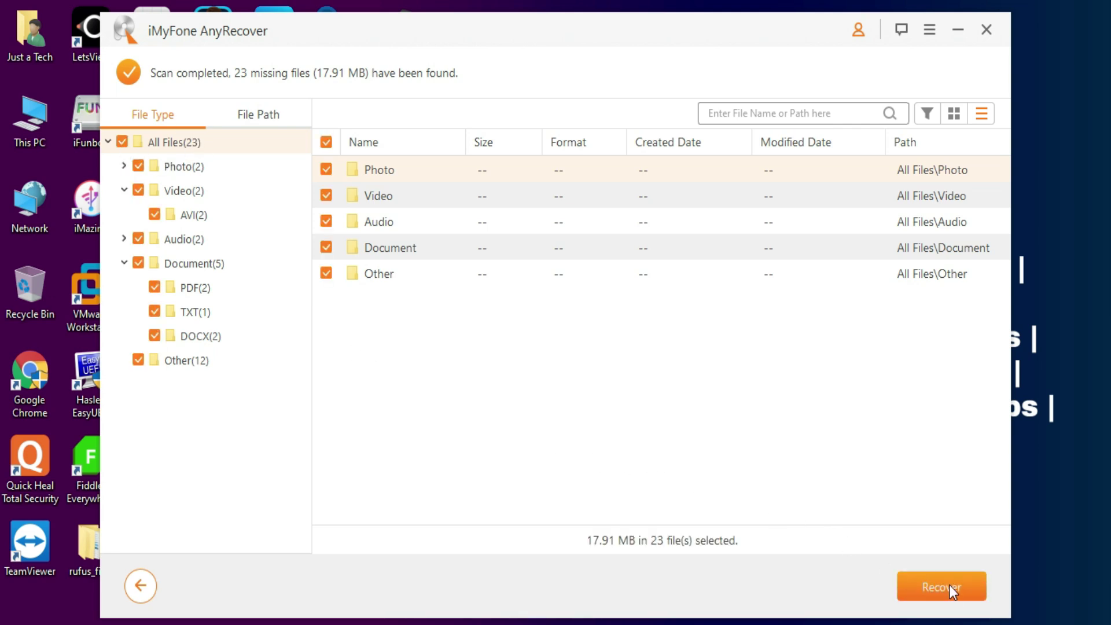
Mark all 23 files, recover them to the Desktop, and open the AnyRecover 2021-03-12 folder.
click(119, 145)
click(119, 145)
click(139, 166)
click(124, 166)
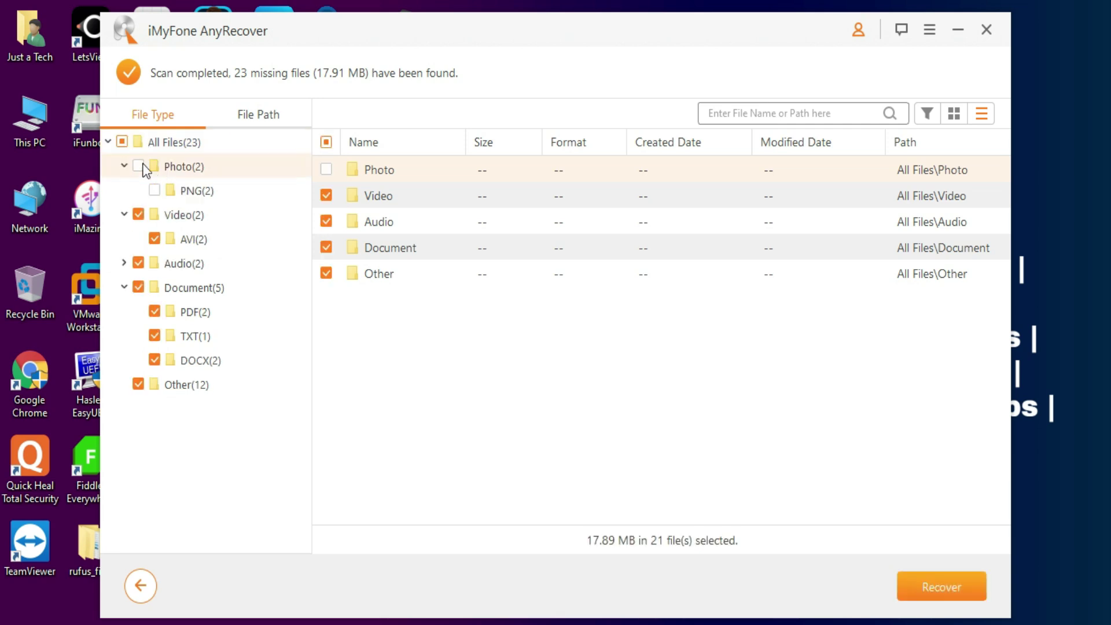
click(122, 141)
click(122, 143)
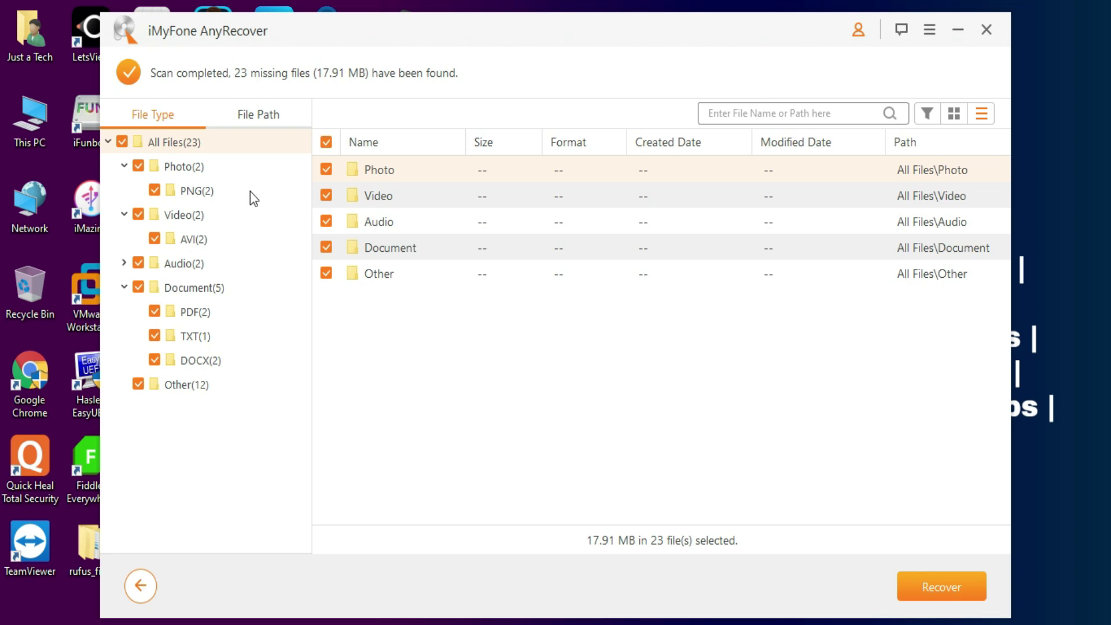
click(978, 589)
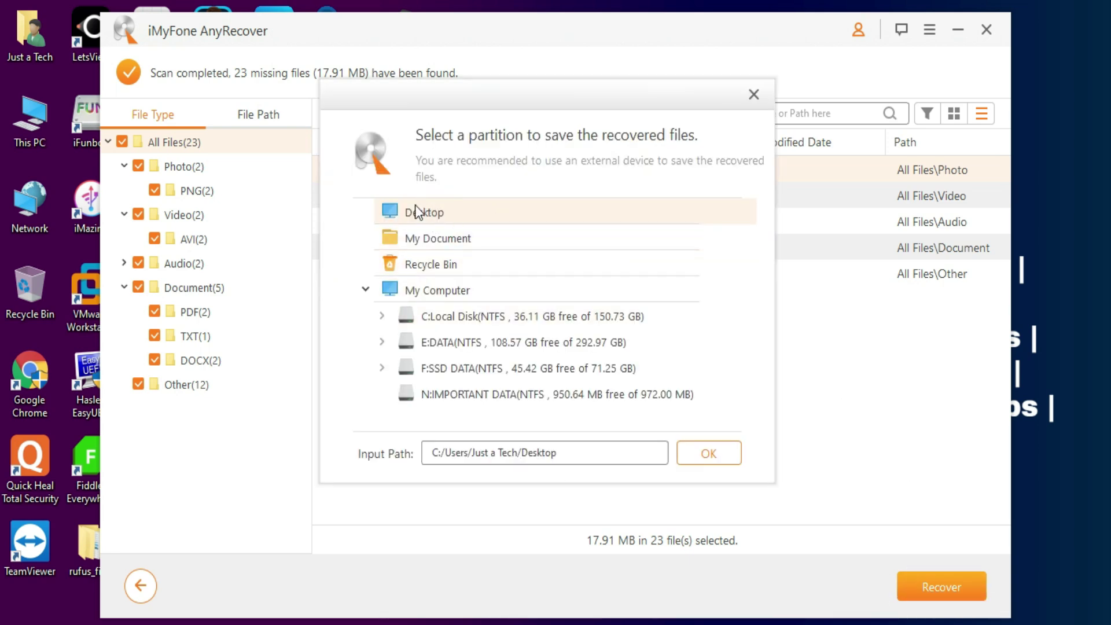
click(697, 452)
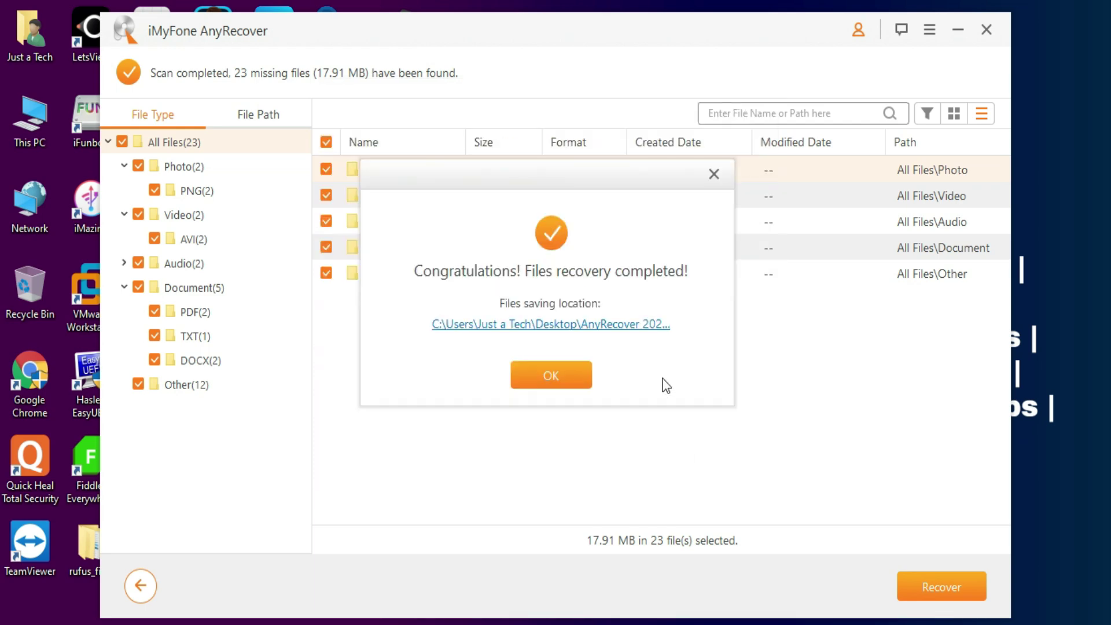
click(562, 326)
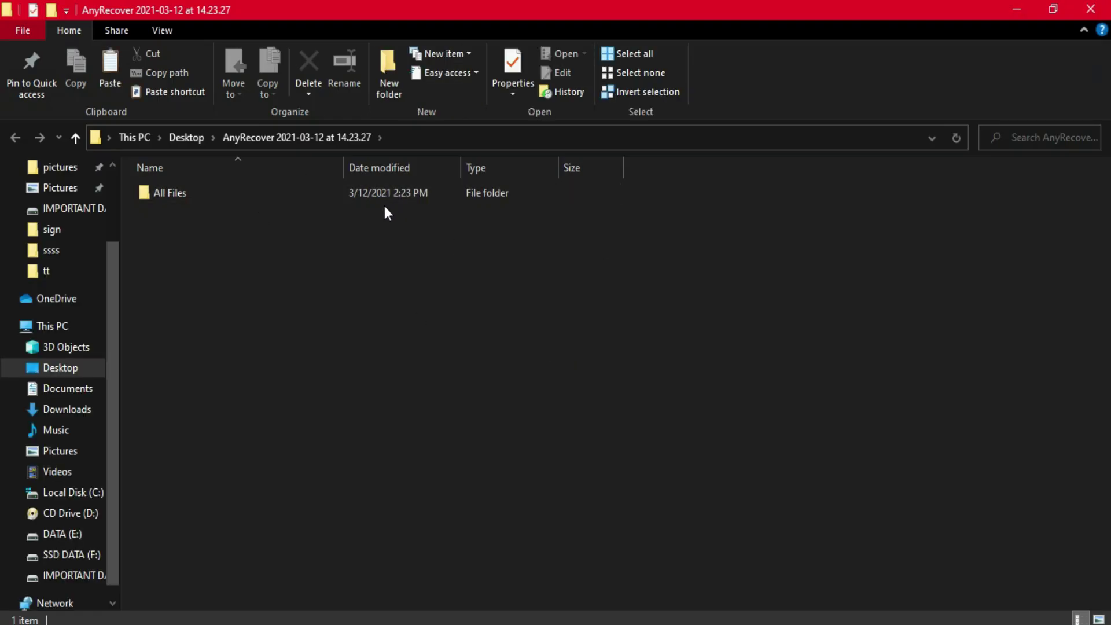
Close the recovery windows and AnyRecover, move the AnyRecover folder, and open All Files.
click(1090, 9)
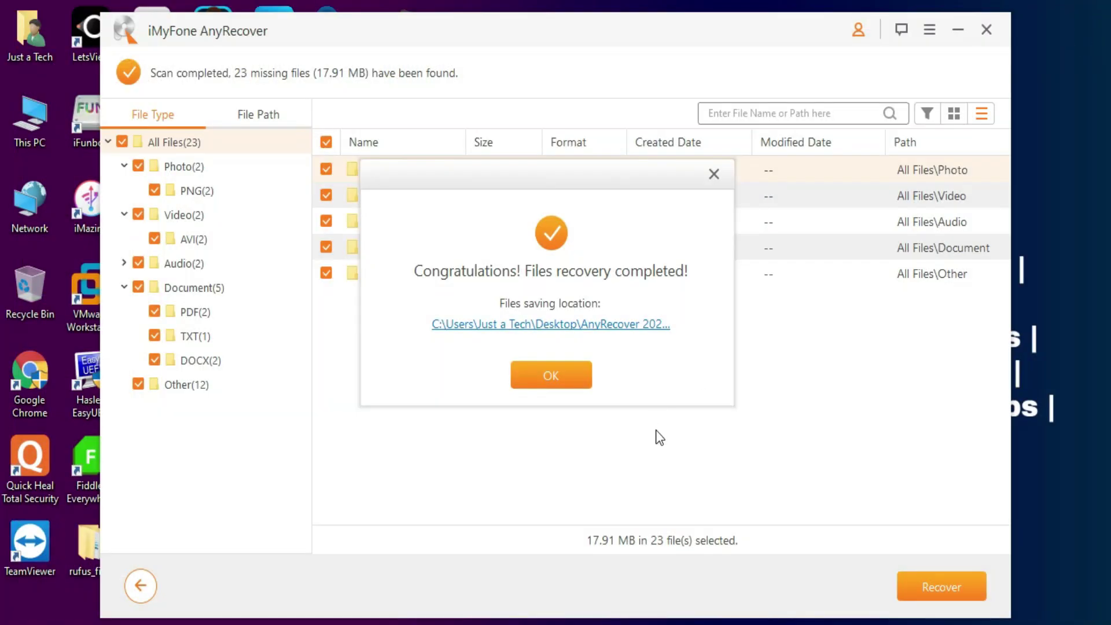
click(550, 375)
click(965, 33)
drag(396, 373, 717, 123)
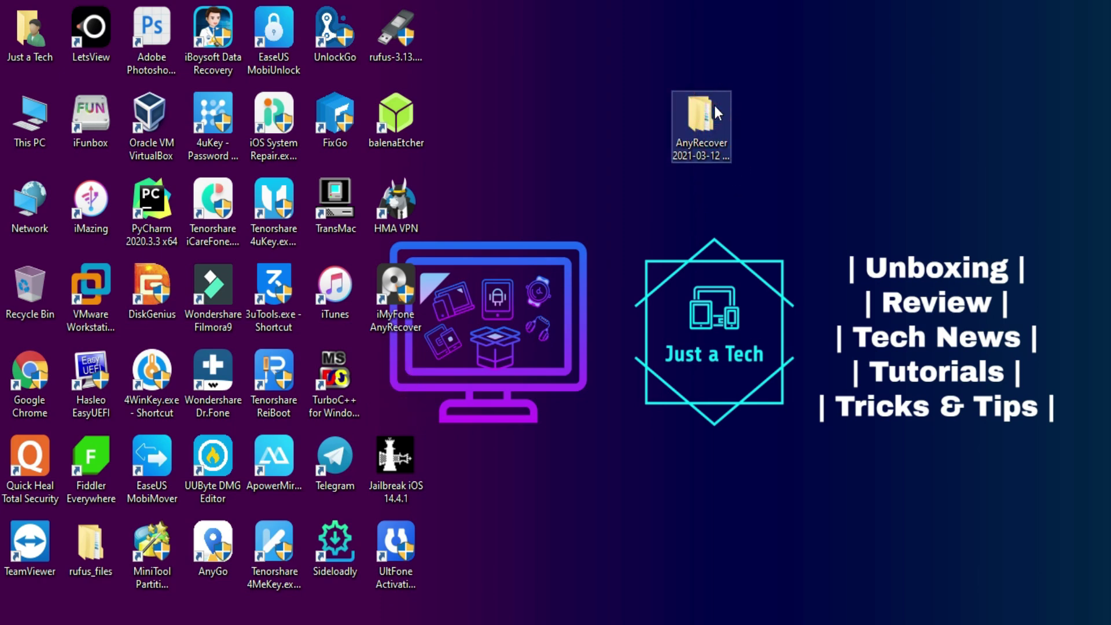
double_click(710, 130)
click(238, 200)
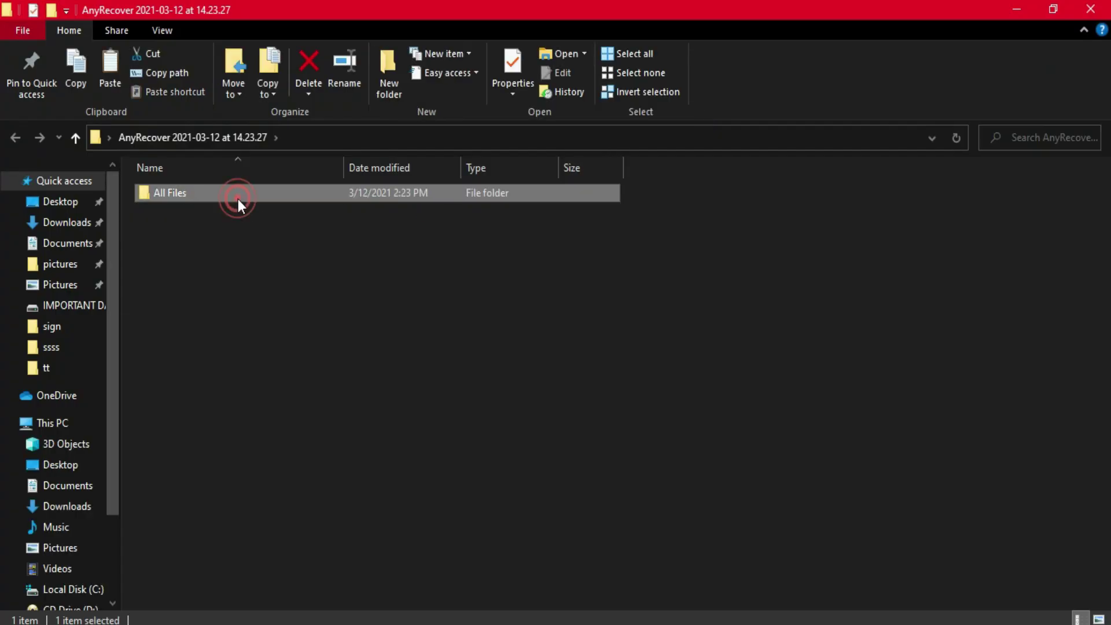
double_click(238, 199)
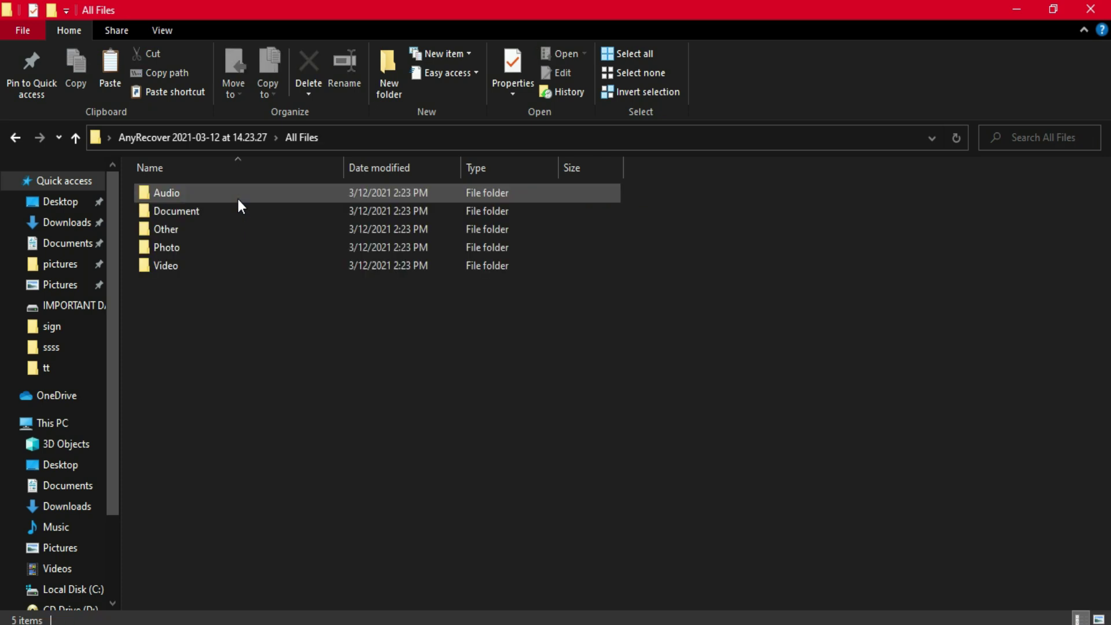
In Large icons, open Photo > PNG > logo.png, close Photos, and return to All Files.
click(1099, 620)
click(463, 210)
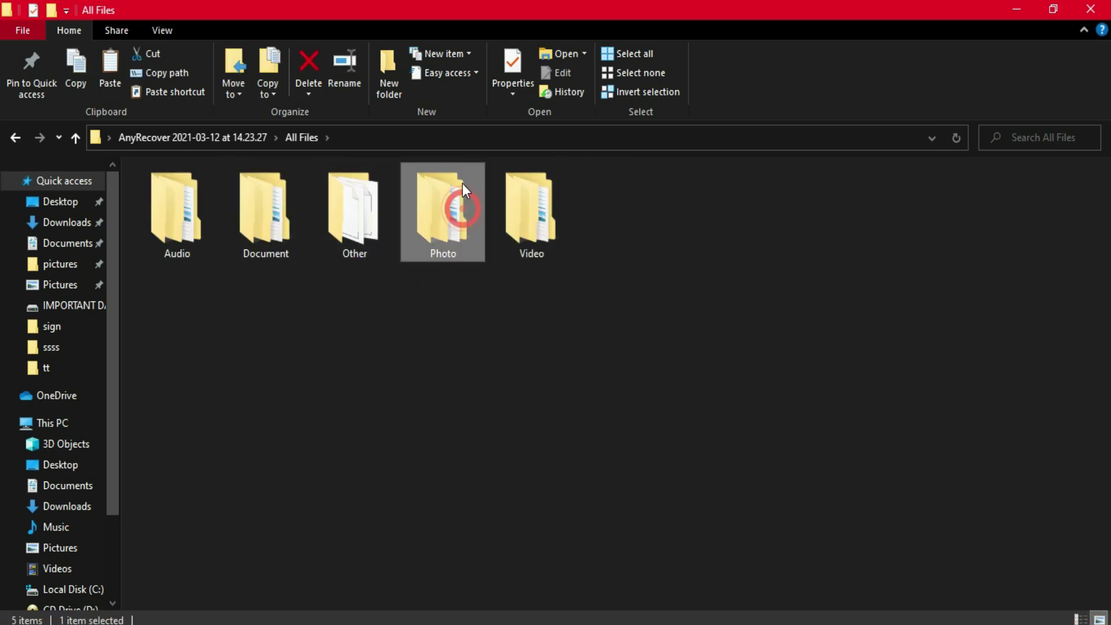
double_click(463, 185)
double_click(263, 193)
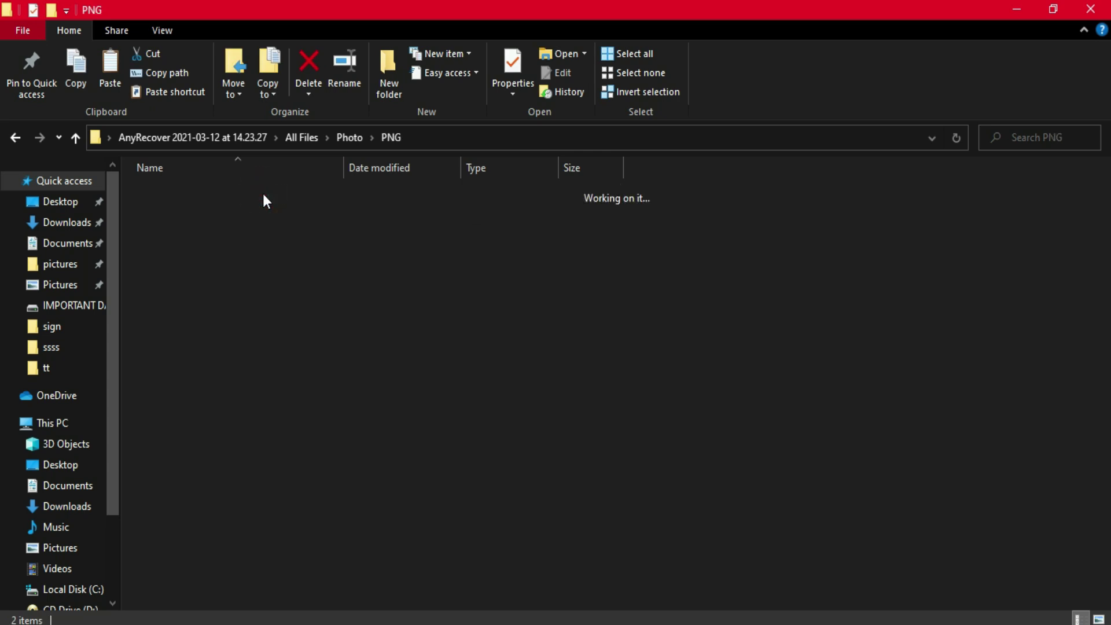
click(248, 202)
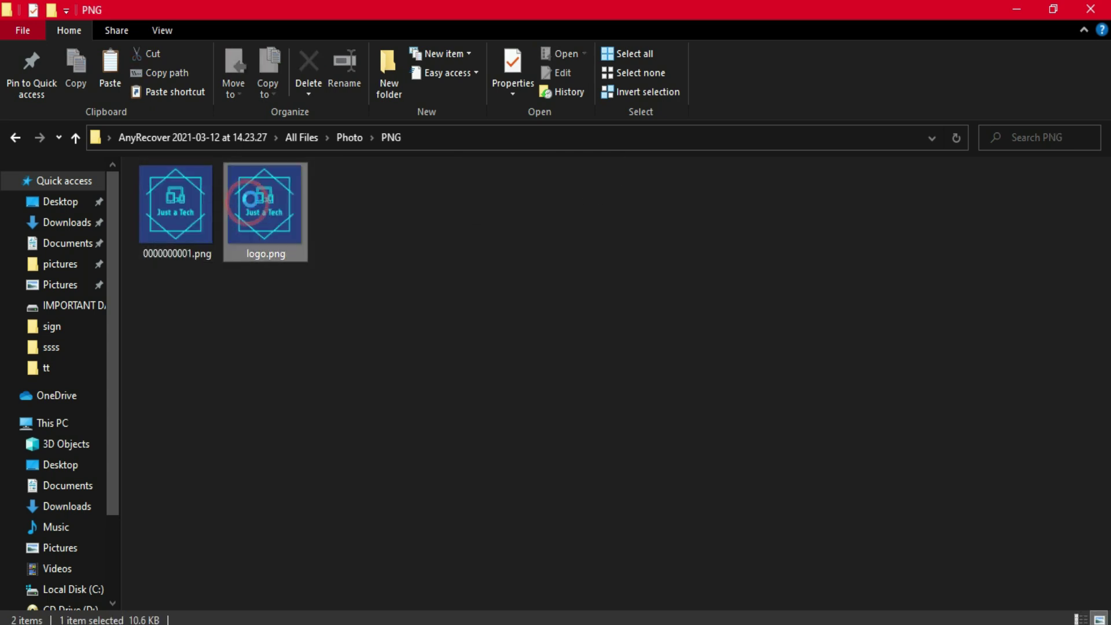
double_click(260, 210)
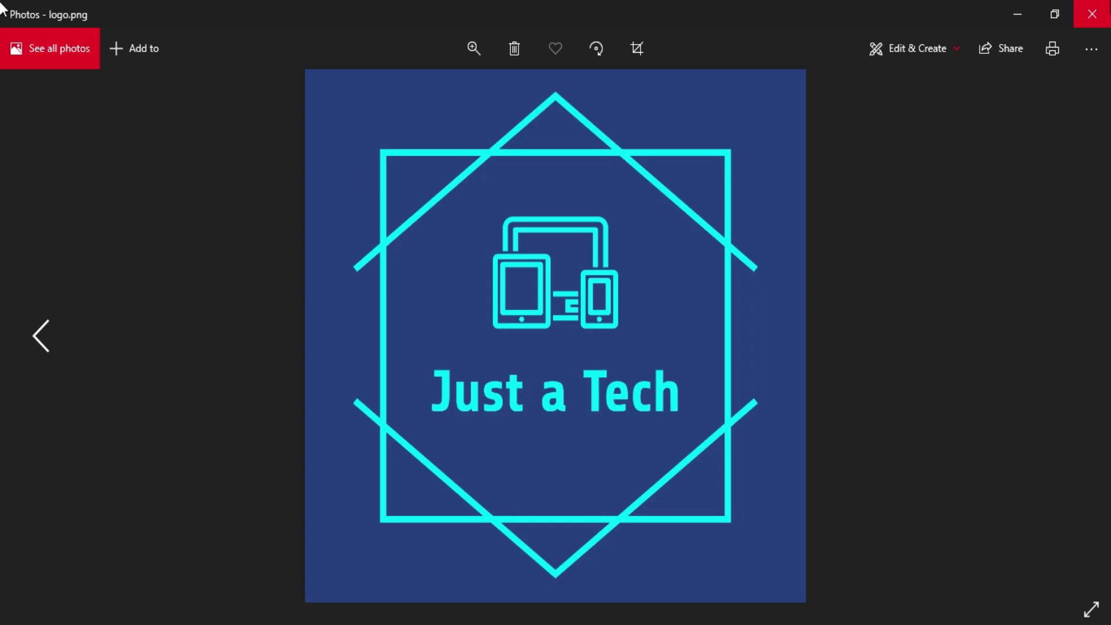
key(alt+F4)
click(22, 137)
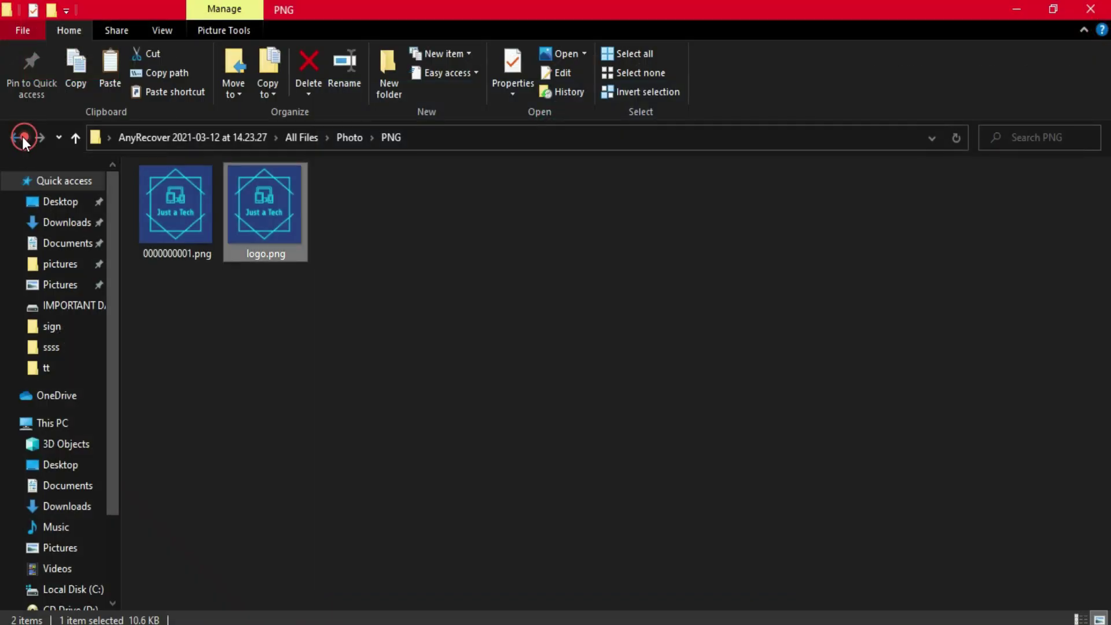
click(21, 138)
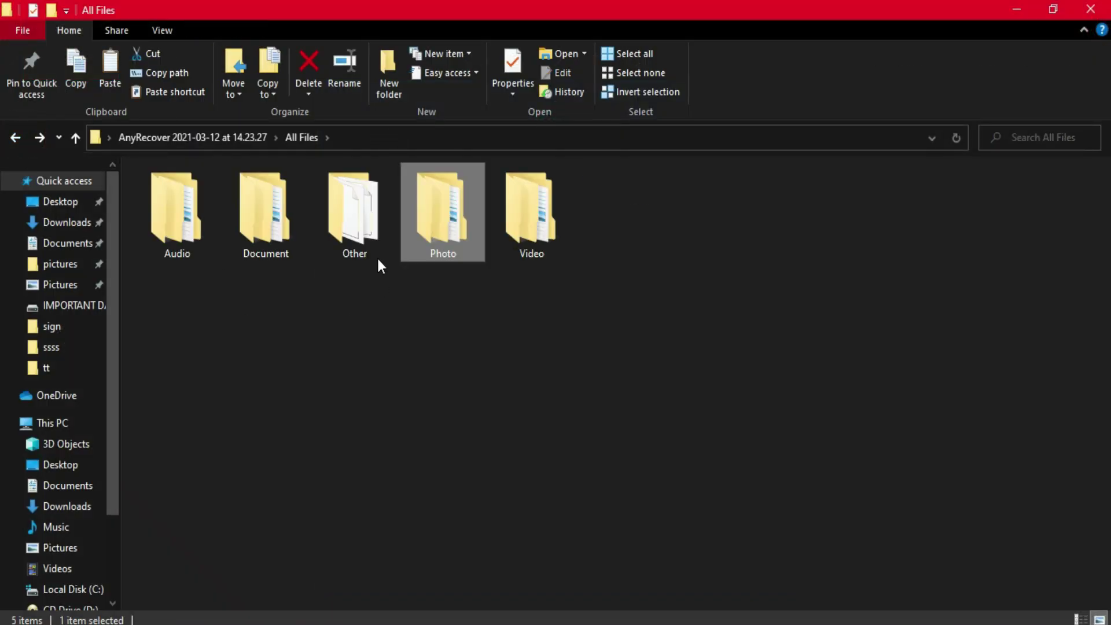
Open the recovered Text File.txt in Document > TXT to check it, then close it.
double_click(302, 224)
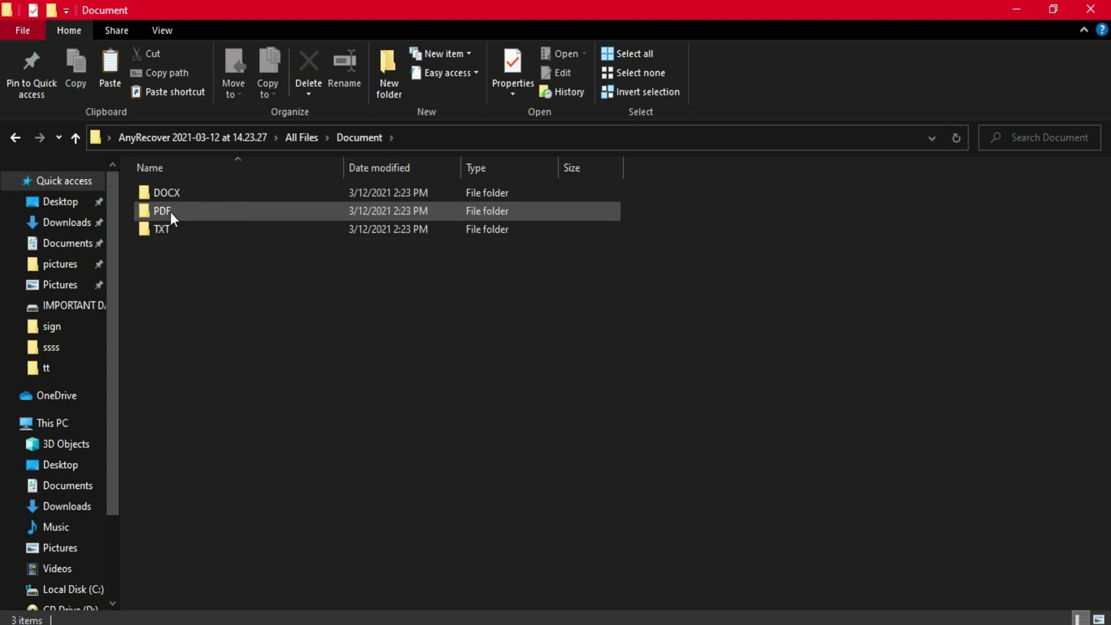
double_click(166, 230)
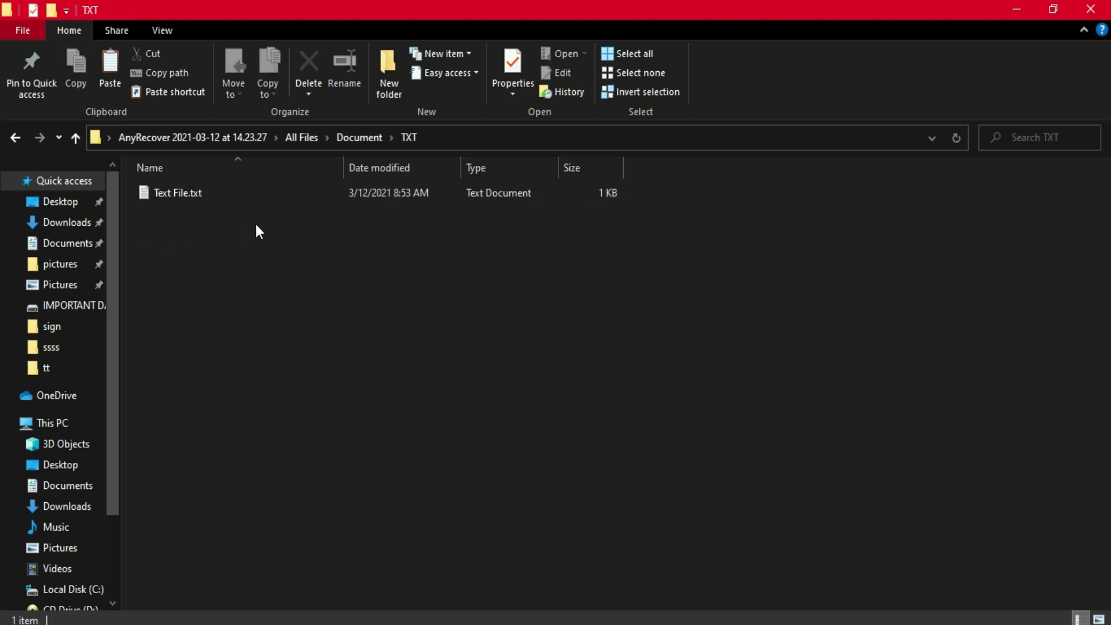
click(193, 196)
double_click(193, 195)
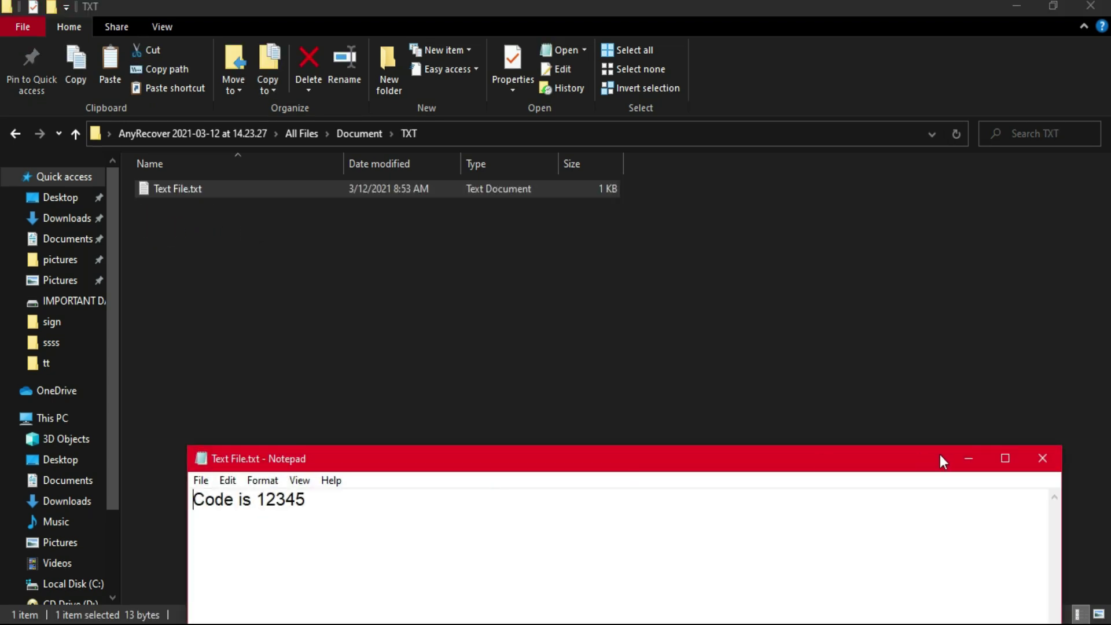
click(1043, 458)
Open the recovered chapter PDF in Document > PDF to verify it, then close it.
click(14, 134)
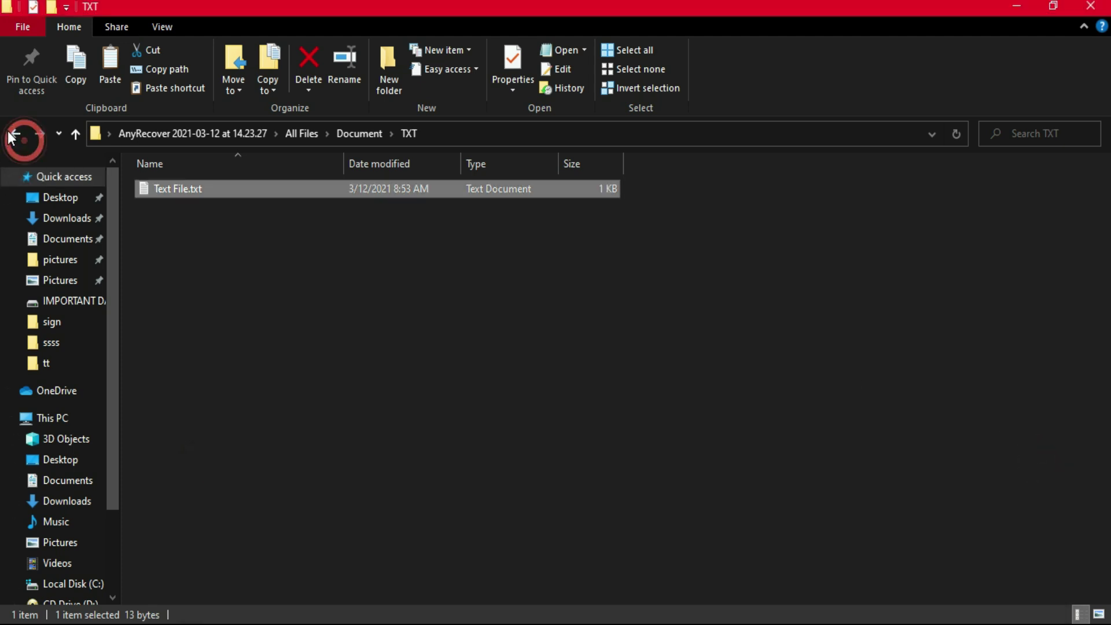
click(11, 134)
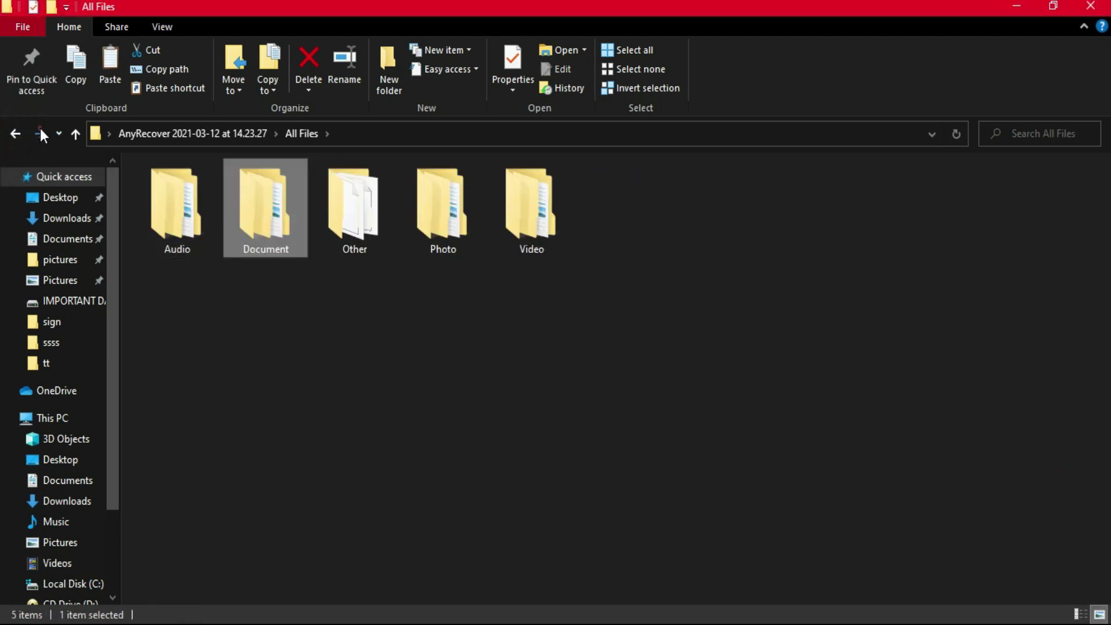
click(40, 130)
double_click(165, 206)
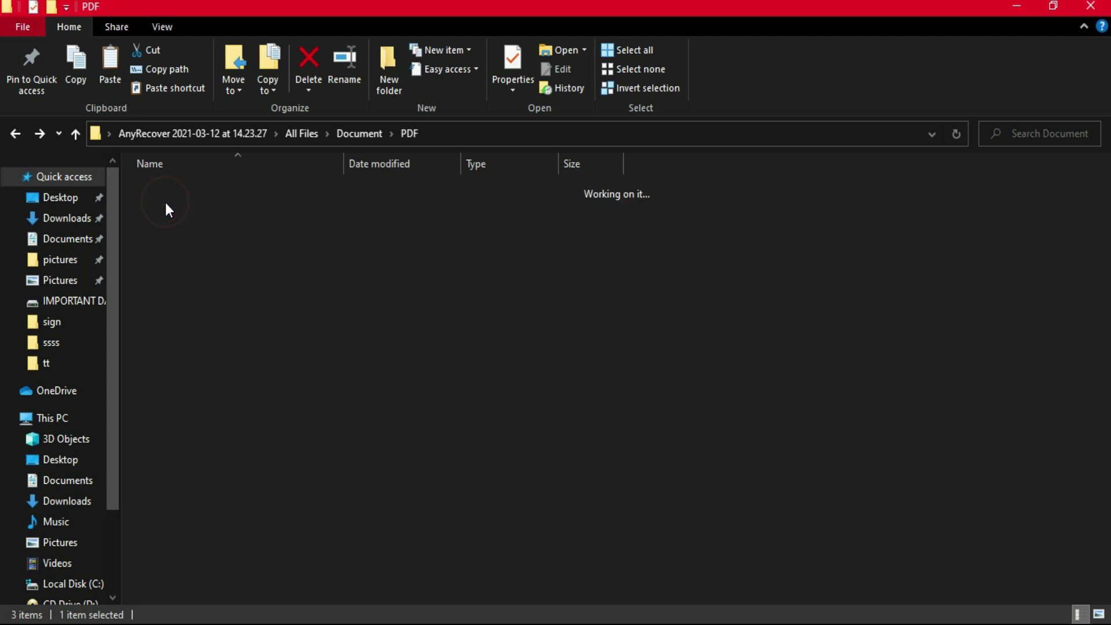
double_click(188, 206)
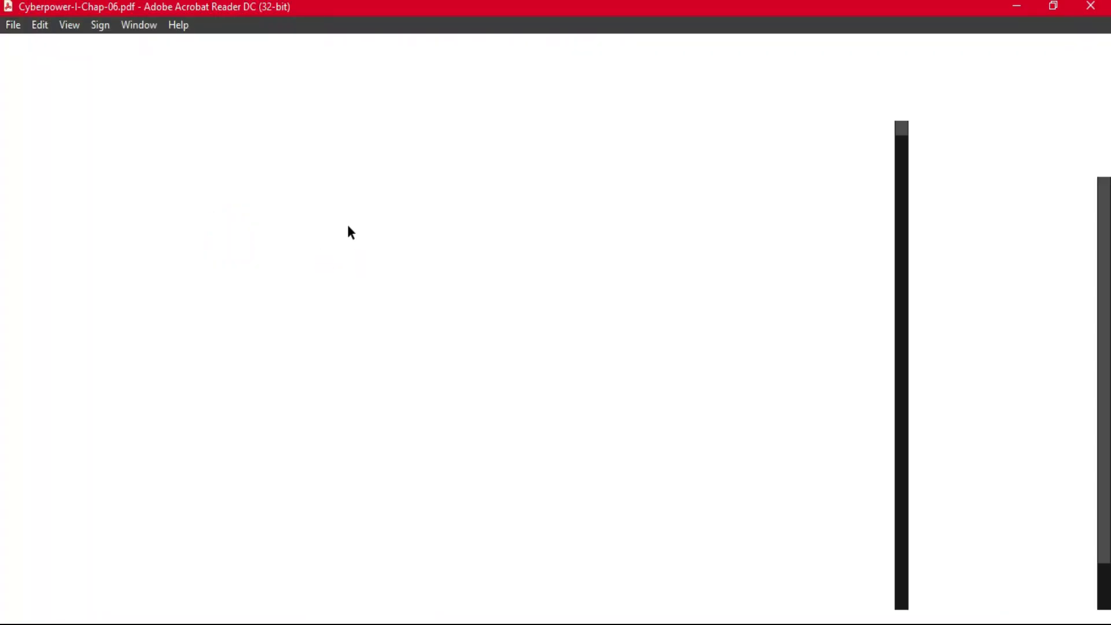
key(alt+F4)
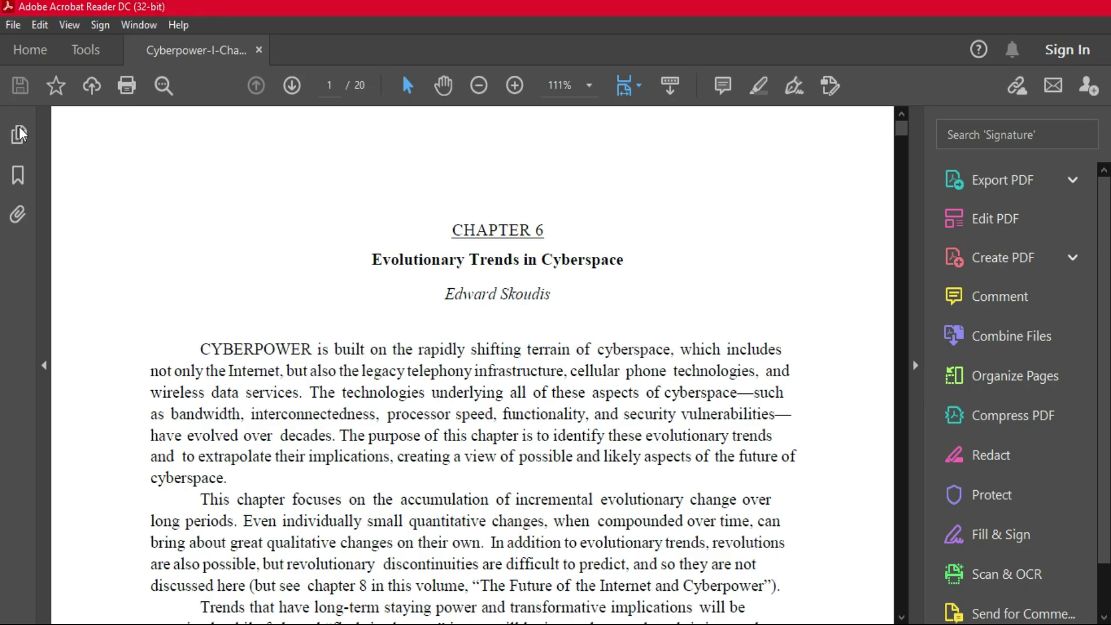
Open the recovered Word file.docx in Document > DOCX to verify it, then close it.
click(17, 133)
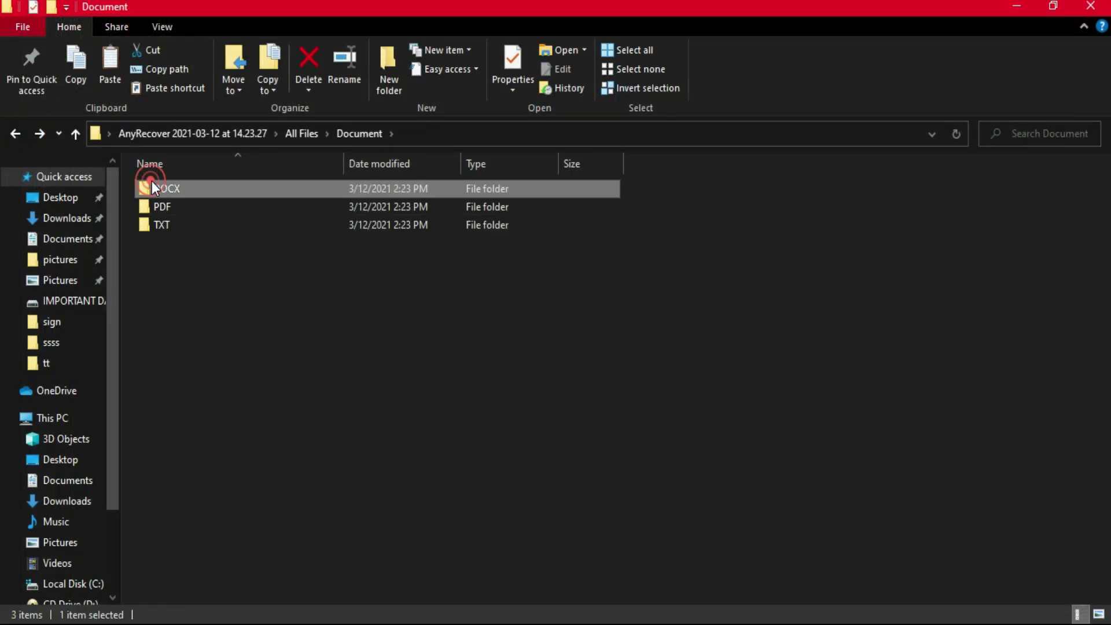
double_click(152, 184)
click(189, 204)
double_click(313, 207)
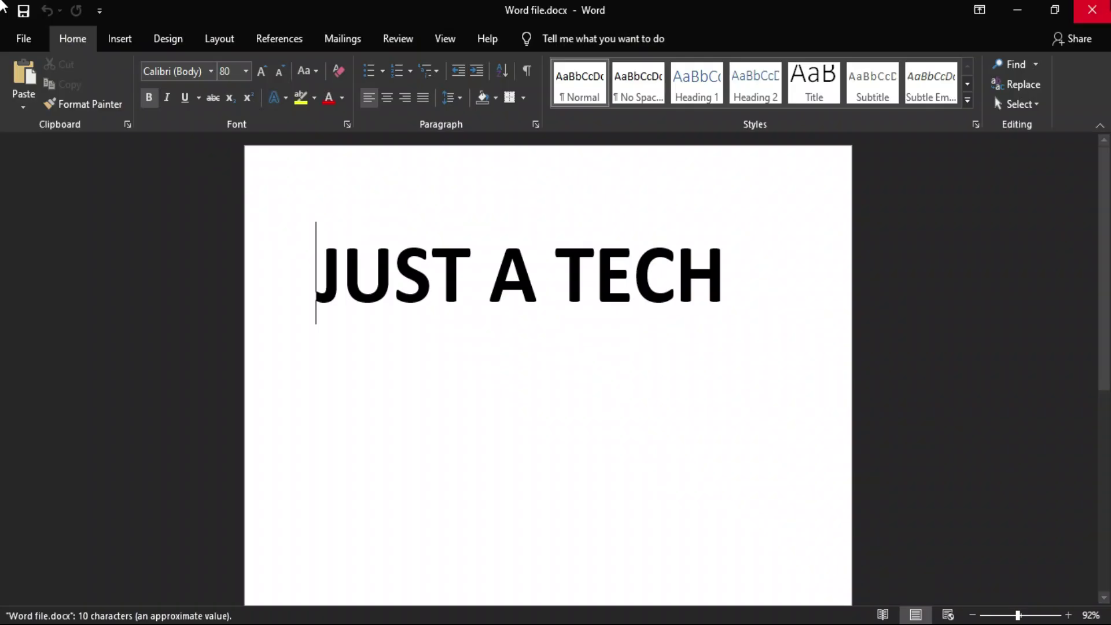
key(alt+F4)
Return to All Files and show that the IMPORTANT DATA (N:) drive is empty.
click(18, 135)
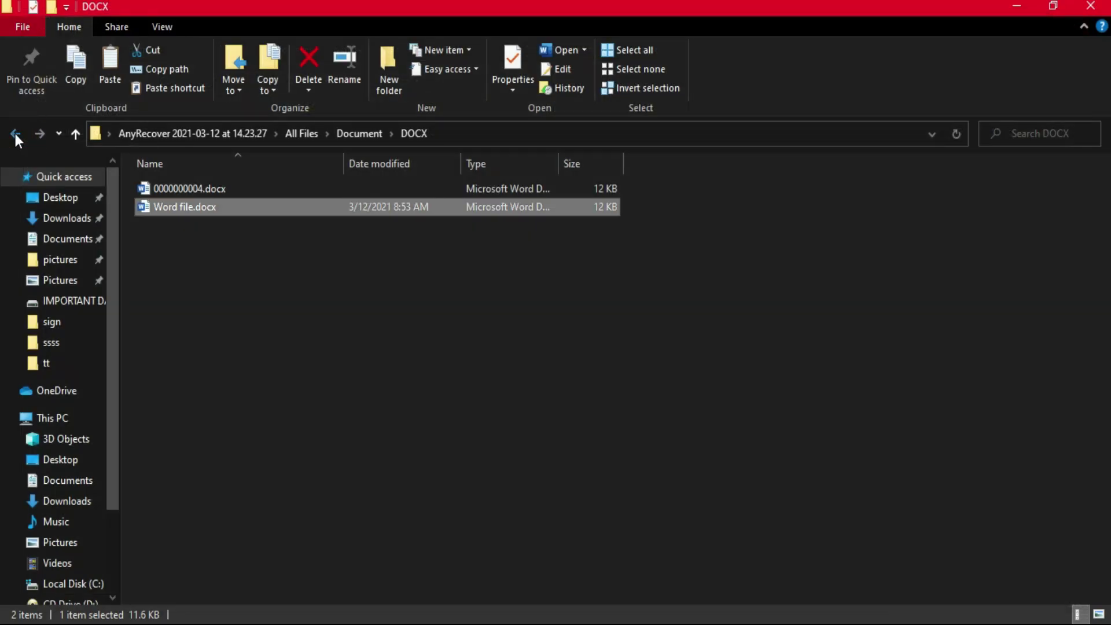
click(16, 134)
drag(685, 301, 70, 208)
click(376, 329)
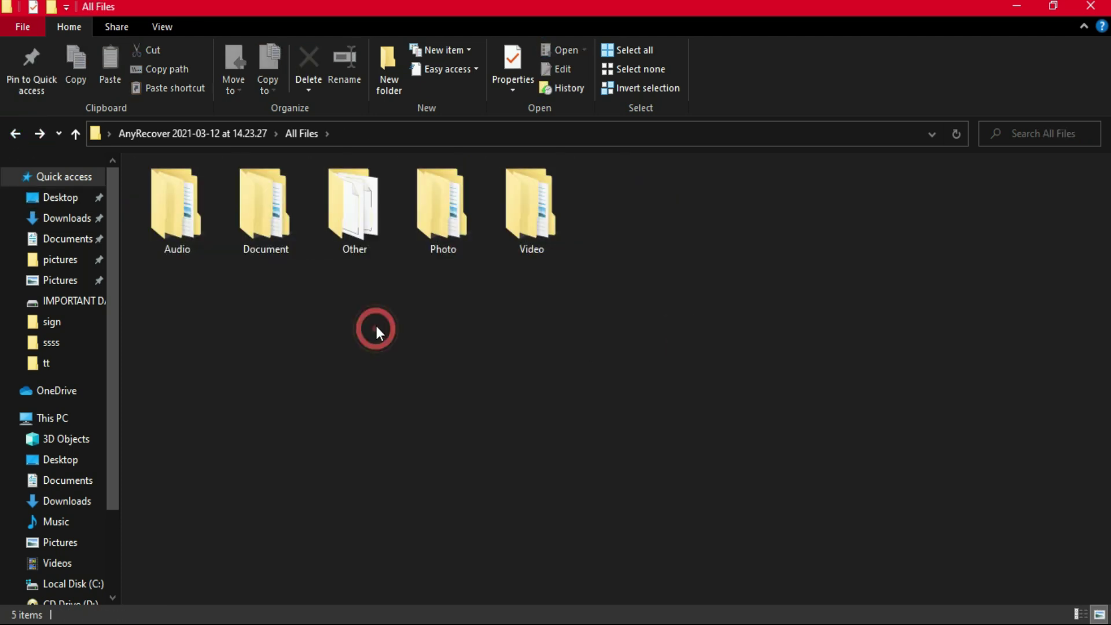
click(74, 418)
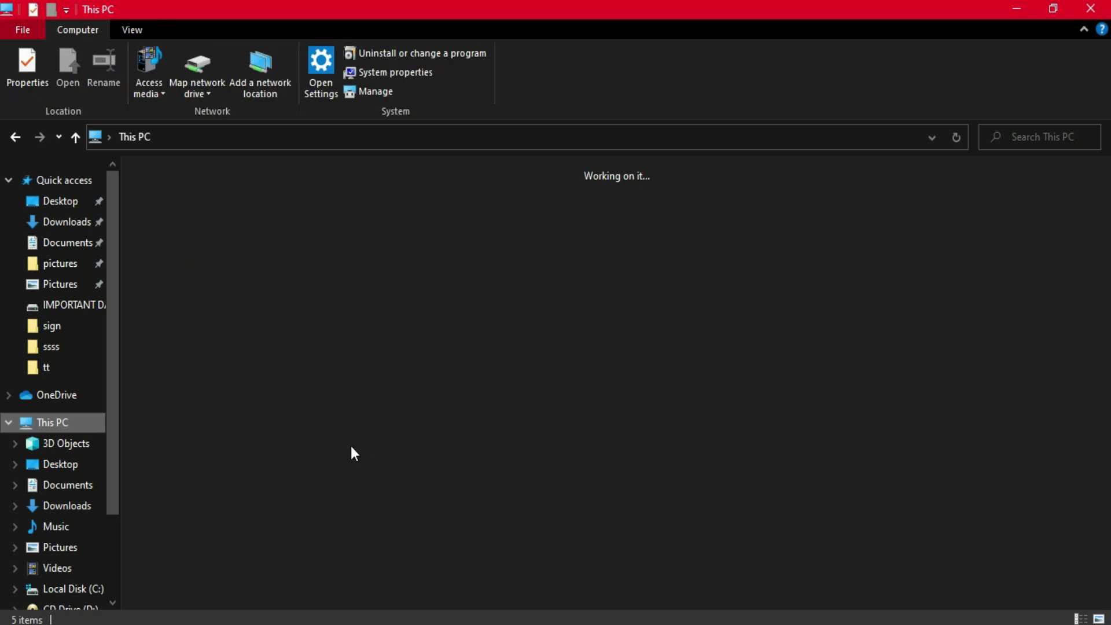
click(274, 387)
key(Return)
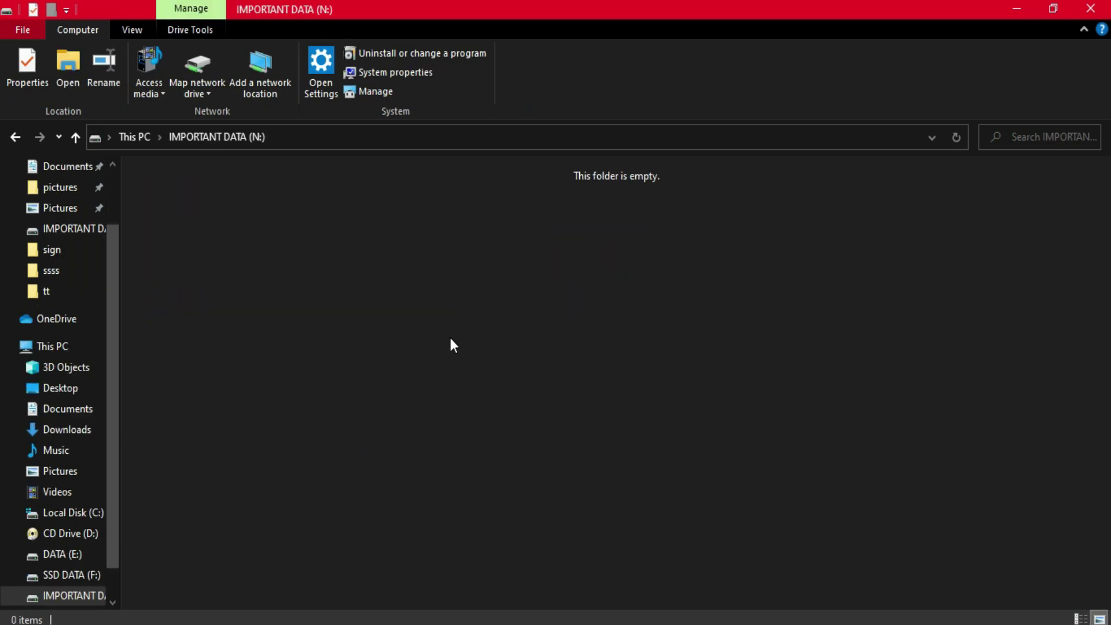
click(17, 137)
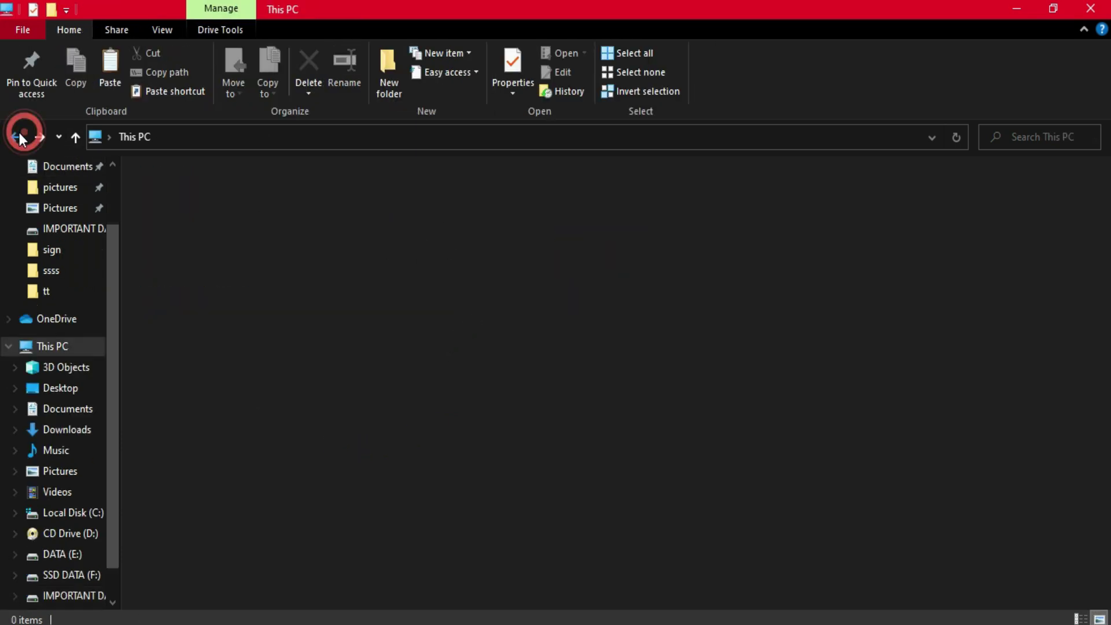
click(17, 136)
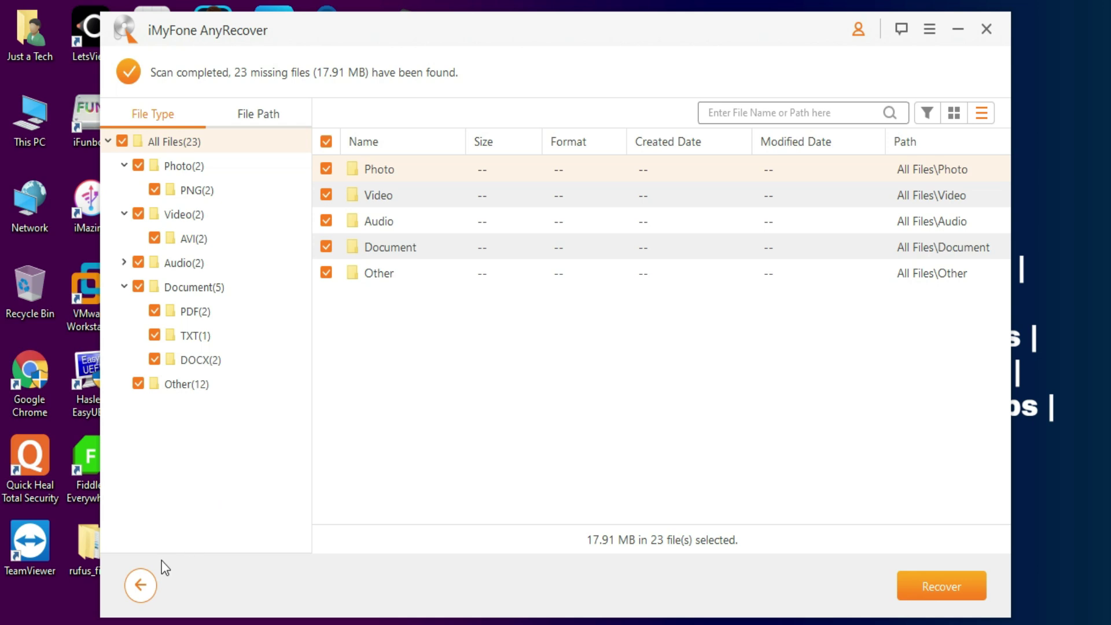
Exit the scan results, confirming with Yes that the scan will not be saved.
click(150, 588)
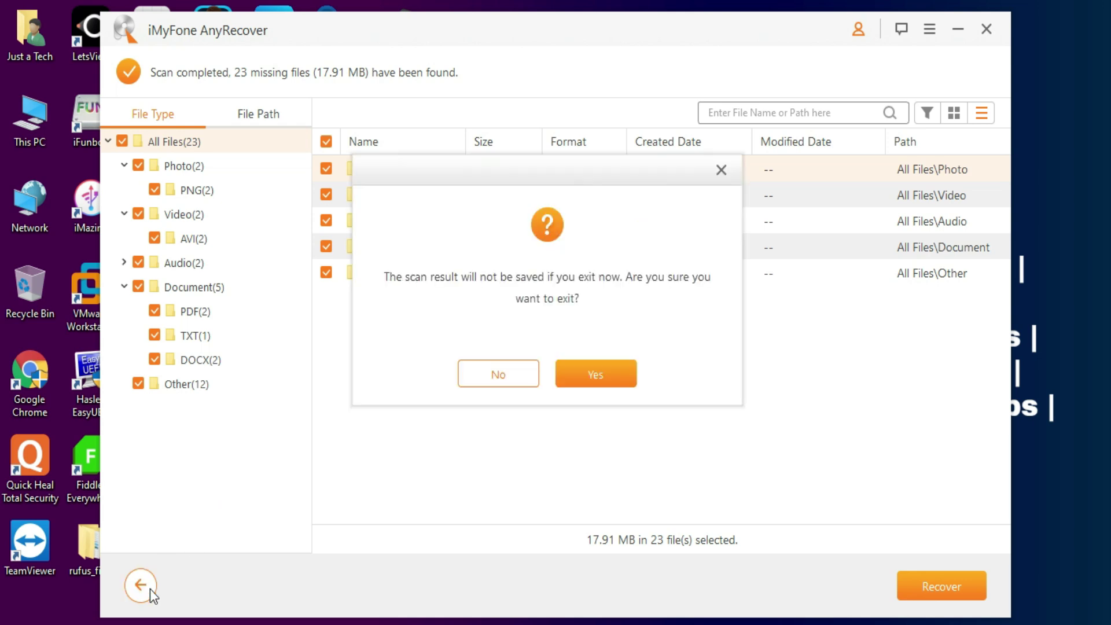
click(580, 374)
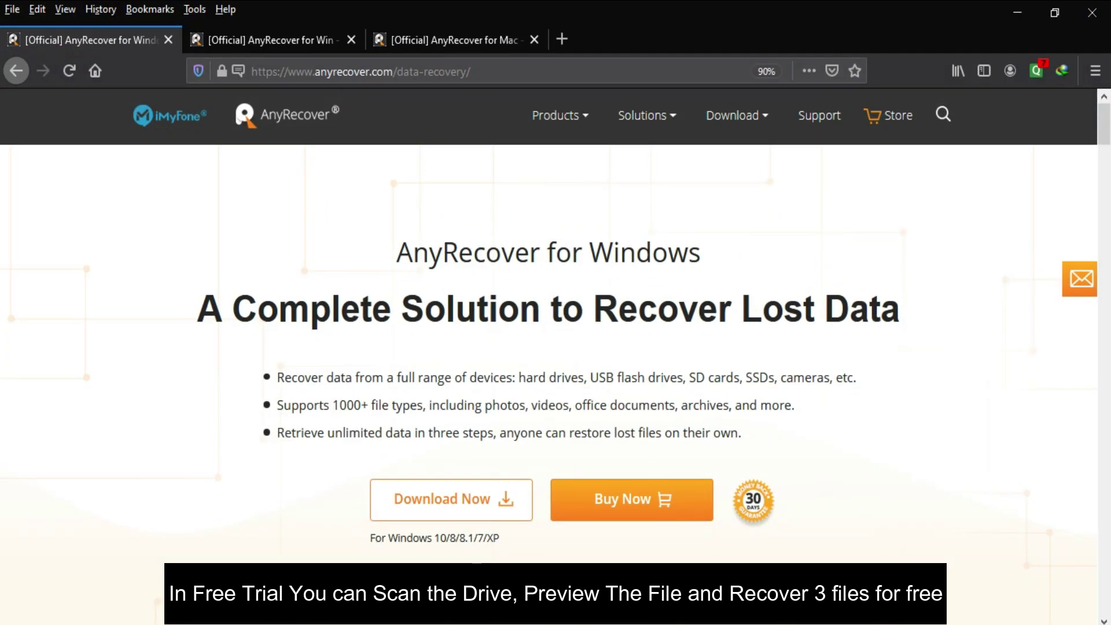
click(300, 38)
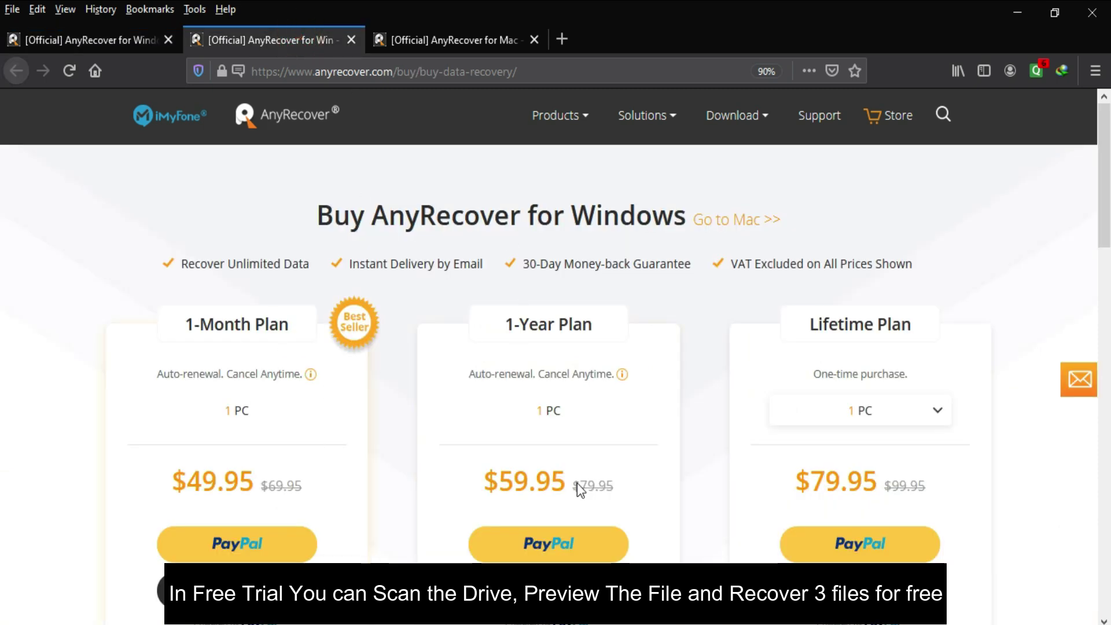
click(428, 34)
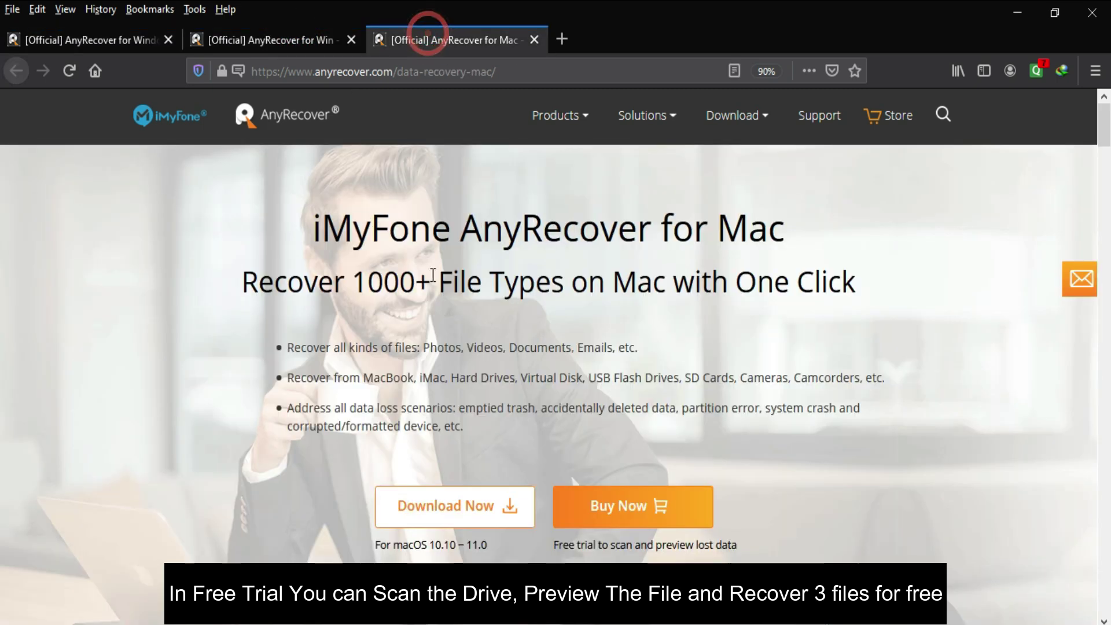
click(110, 34)
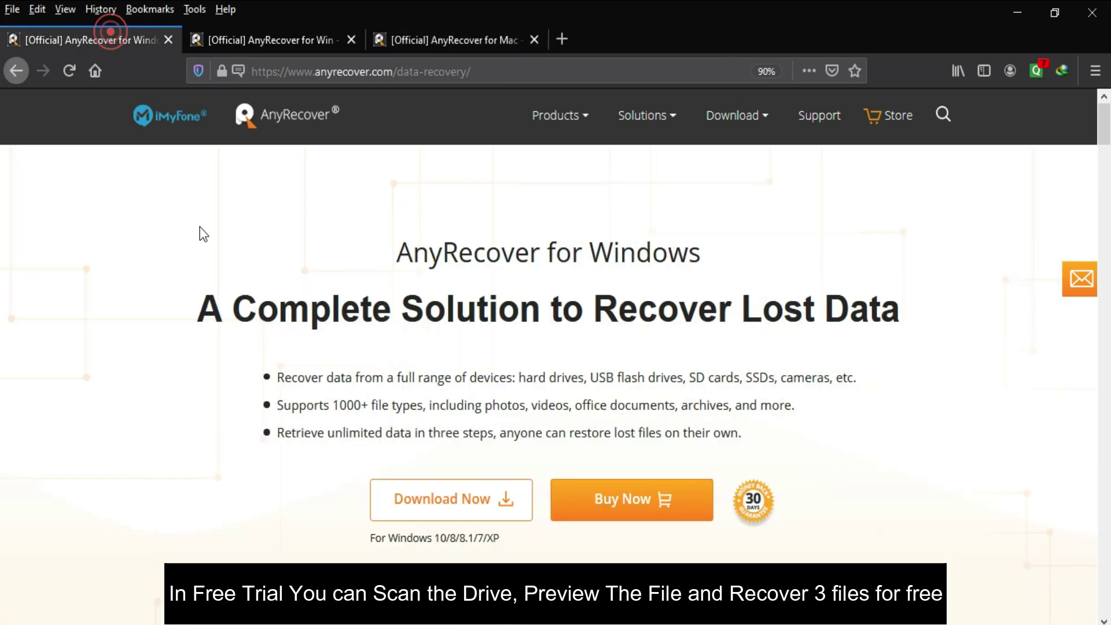